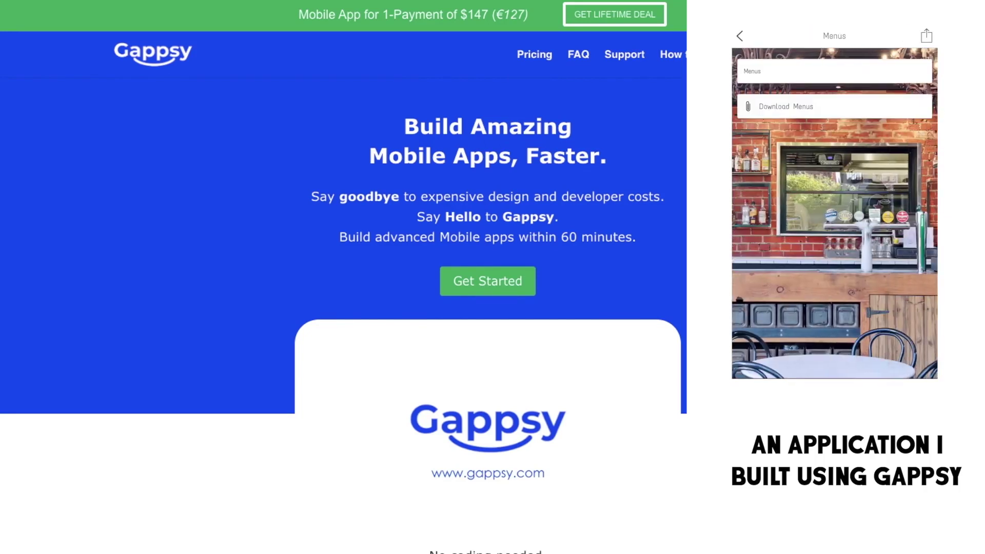
scroll(417, 344, "down", 1)
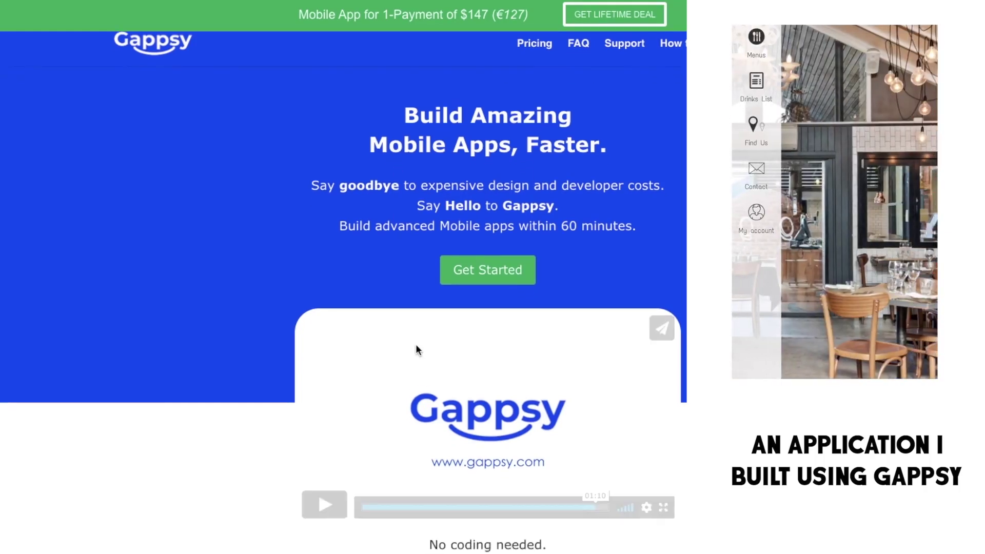
scroll(408, 392, "down", 2)
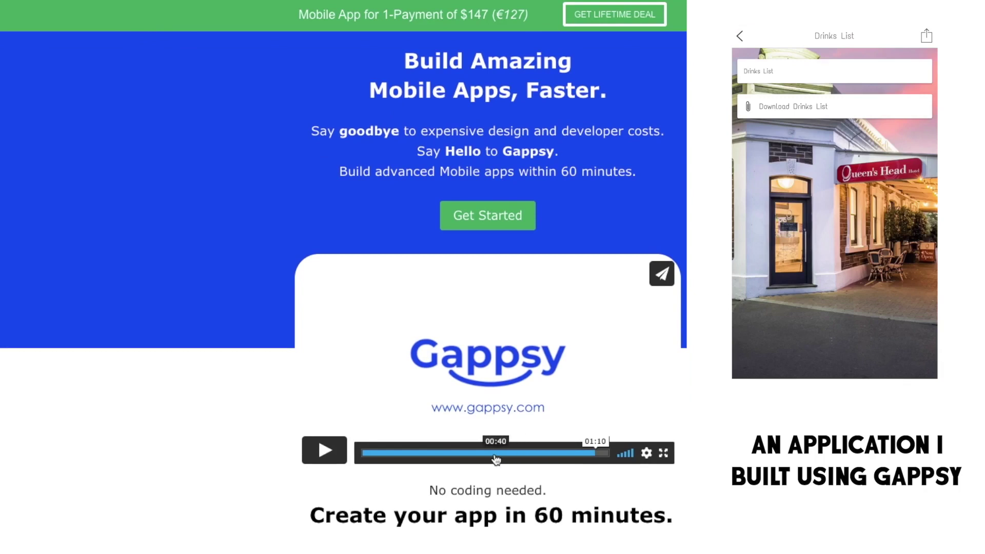
Skip the Gappsy promo video forward.
left_click(388, 454)
scroll(387, 456, "down", 1)
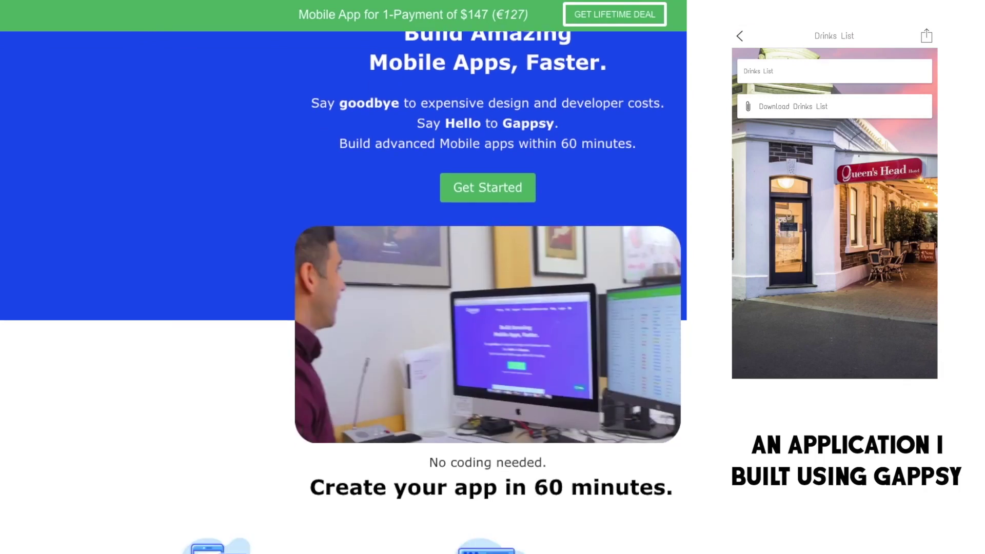
scroll(388, 456, "down", 2)
scroll(388, 456, "down", 2)
scroll(344, 293, "down", 2)
scroll(344, 292, "down", 2)
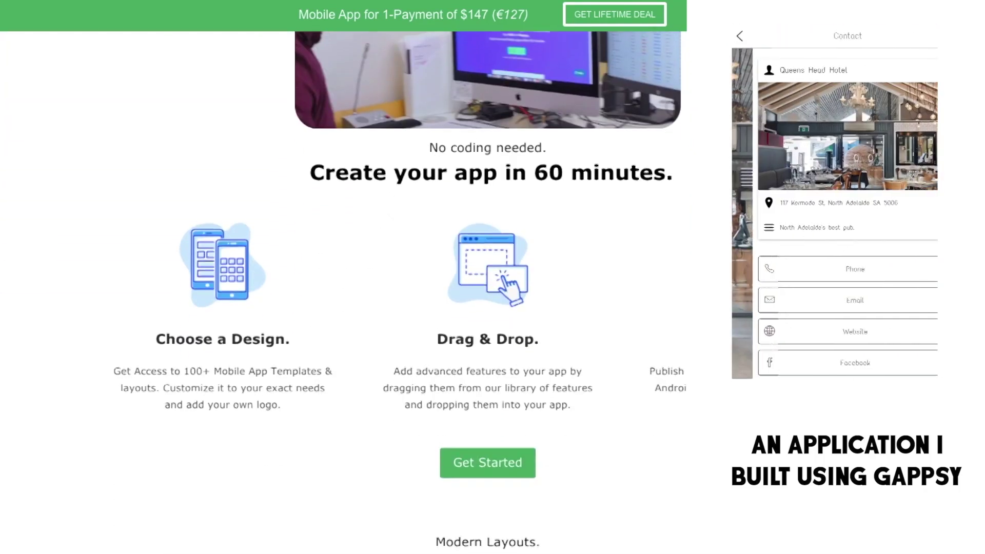
scroll(344, 292, "up", 1)
scroll(347, 103, "up", 2)
scroll(347, 104, "up", 3)
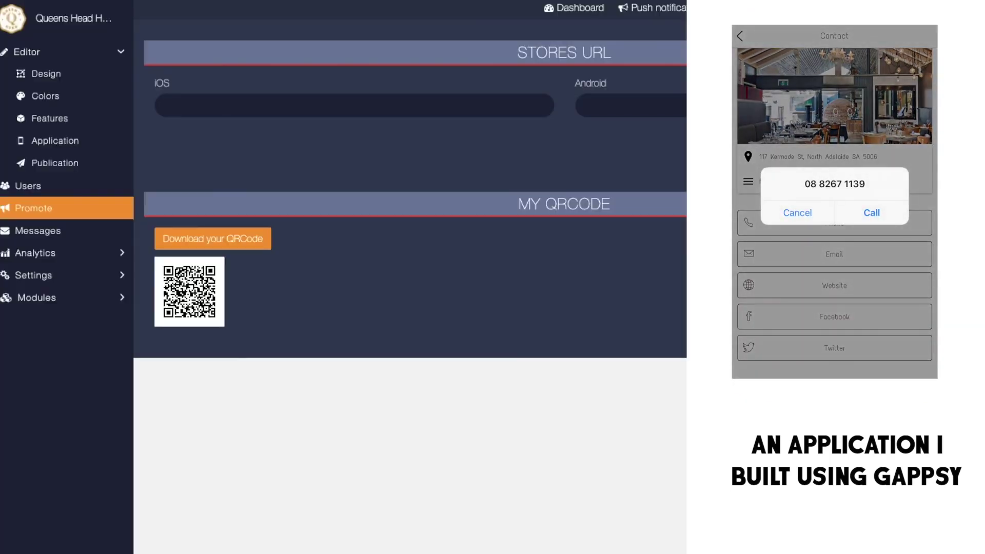
Show the Queens Head app's design settings from the Editor sidebar.
left_click(62, 73)
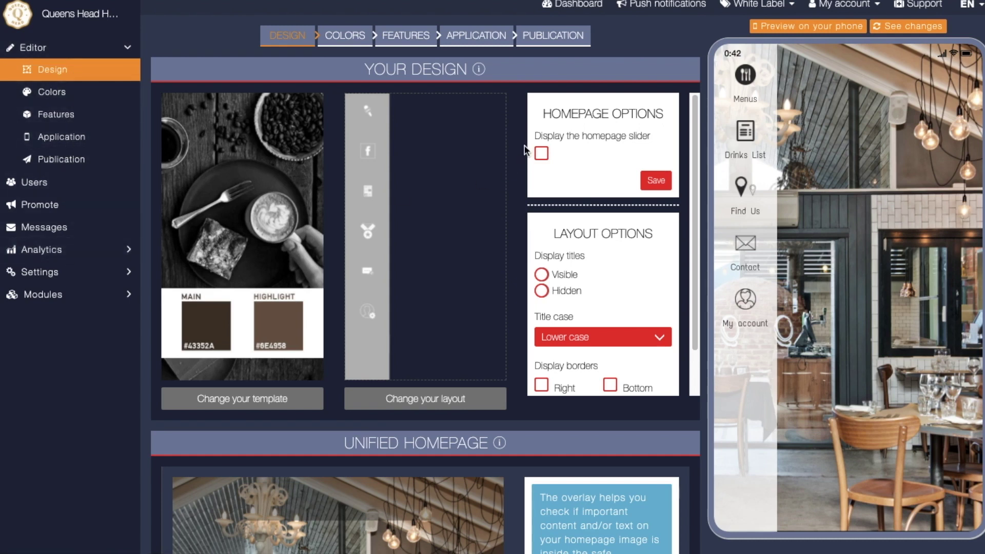
scroll(651, 345, "down", 2)
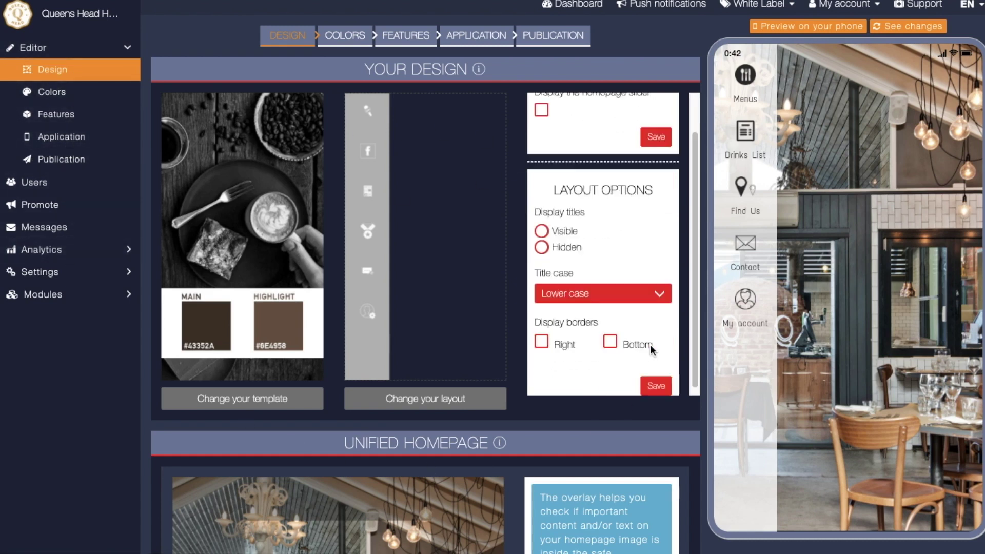
scroll(671, 379, "down", 2)
scroll(671, 378, "down", 1)
scroll(670, 378, "up", 2)
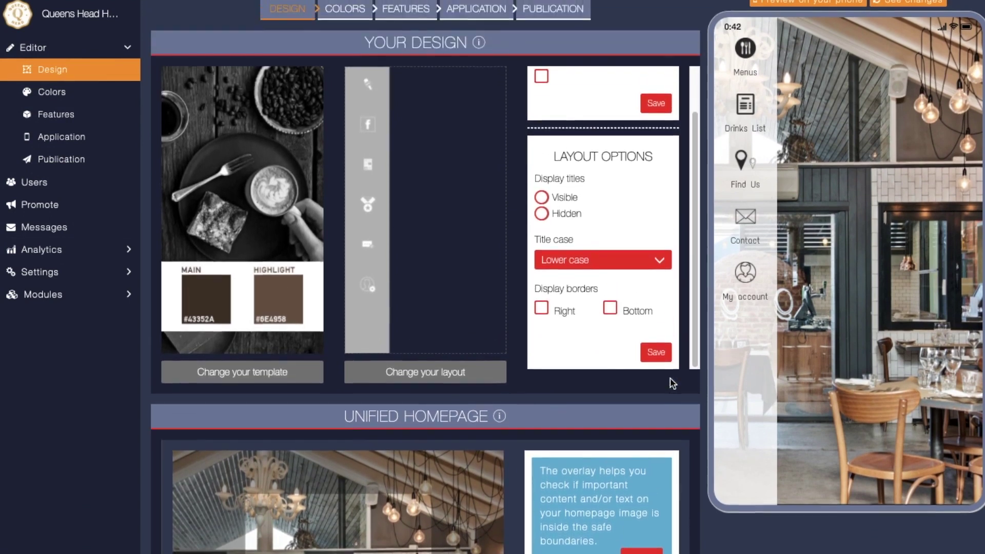
scroll(670, 381, "up", 1)
scroll(709, 131, "down", 1)
scroll(663, 274, "down", 2)
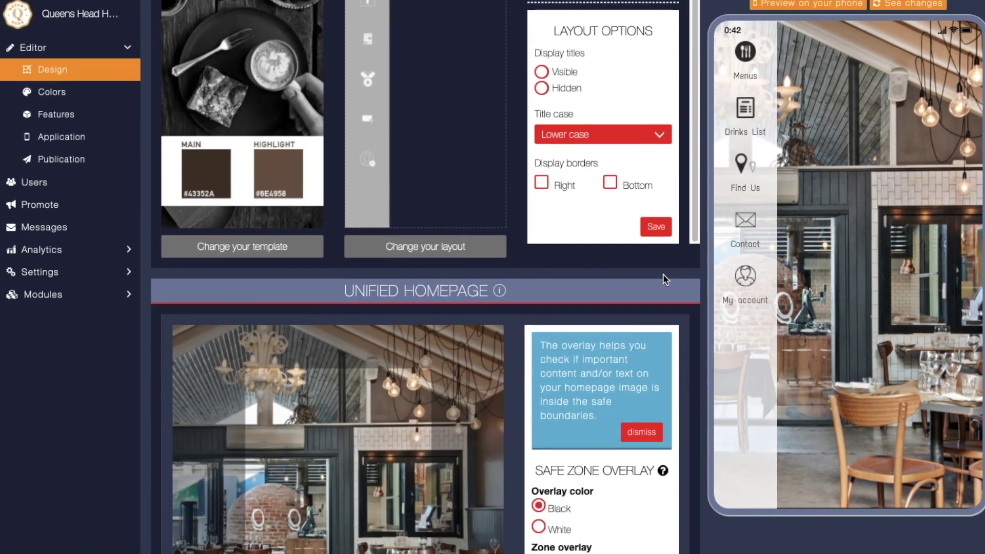
scroll(582, 269, "down", 2)
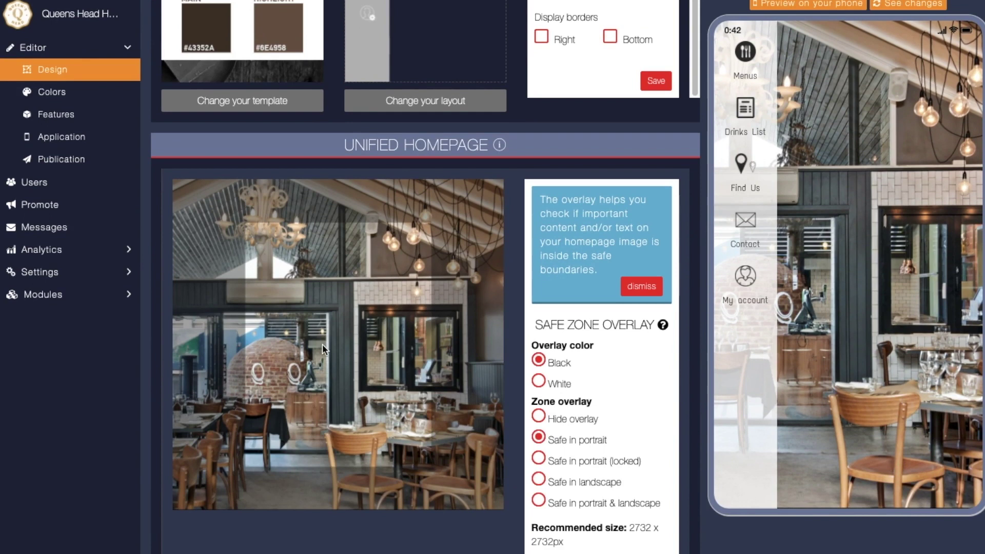
scroll(441, 263, "up", 3)
scroll(467, 203, "up", 1)
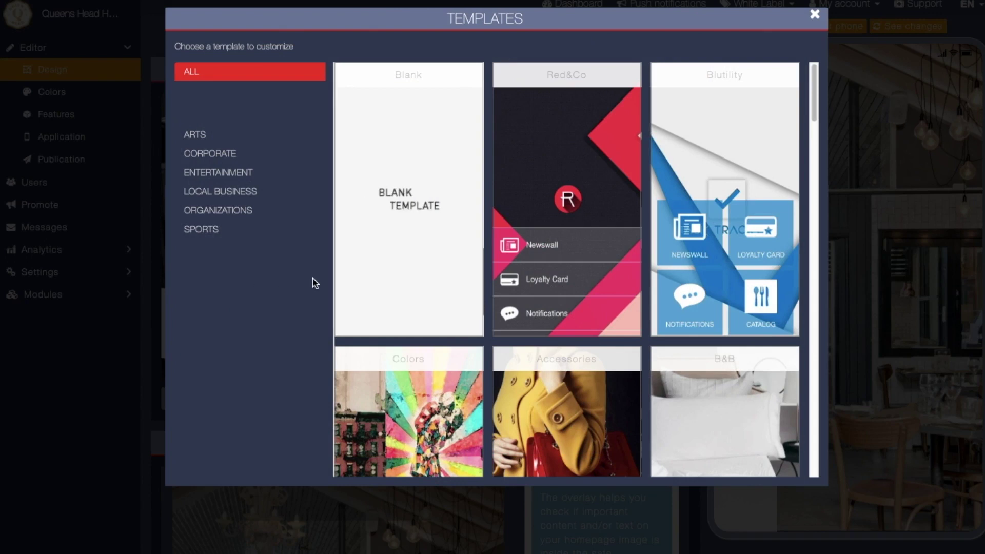
left_click(257, 134)
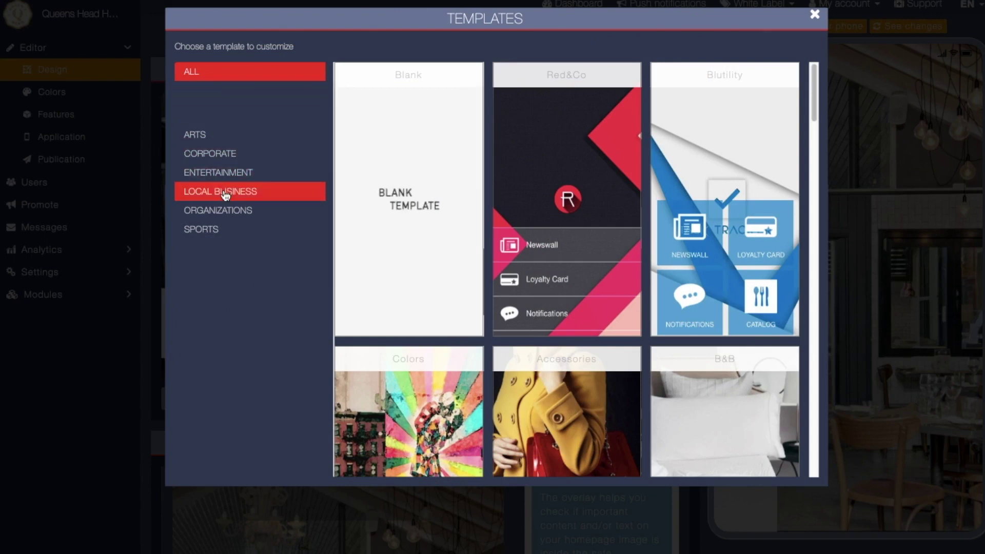
scroll(569, 254, "down", 1)
scroll(587, 279, "down", 2)
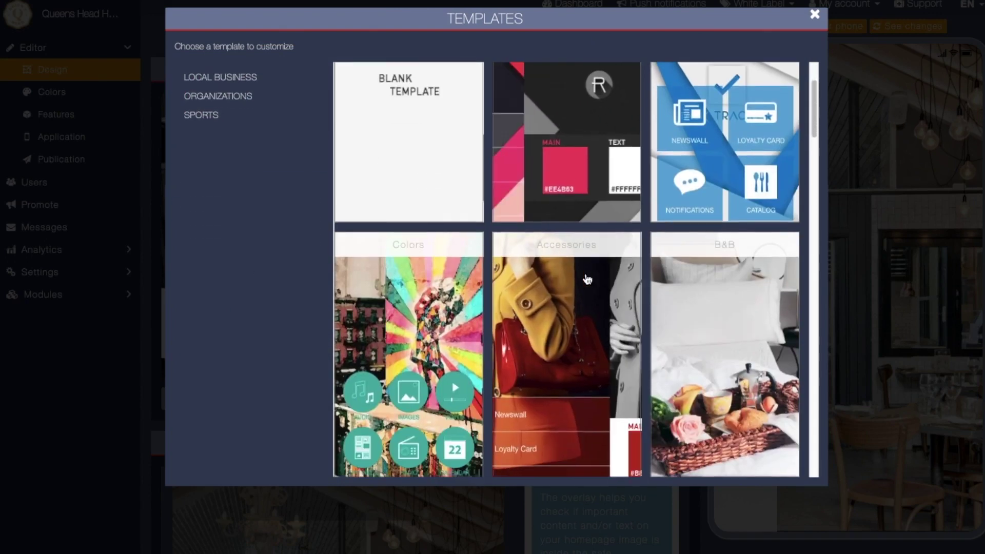
scroll(586, 279, "down", 2)
scroll(661, 322, "down", 2)
scroll(662, 323, "down", 2)
scroll(661, 328, "down", 2)
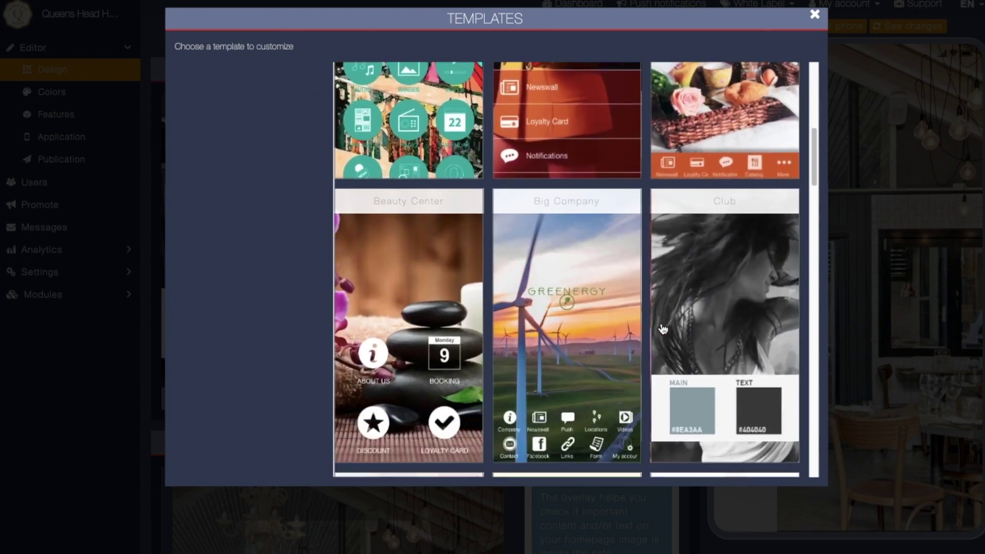
scroll(662, 329, "down", 2)
scroll(661, 329, "down", 1)
scroll(662, 329, "down", 1)
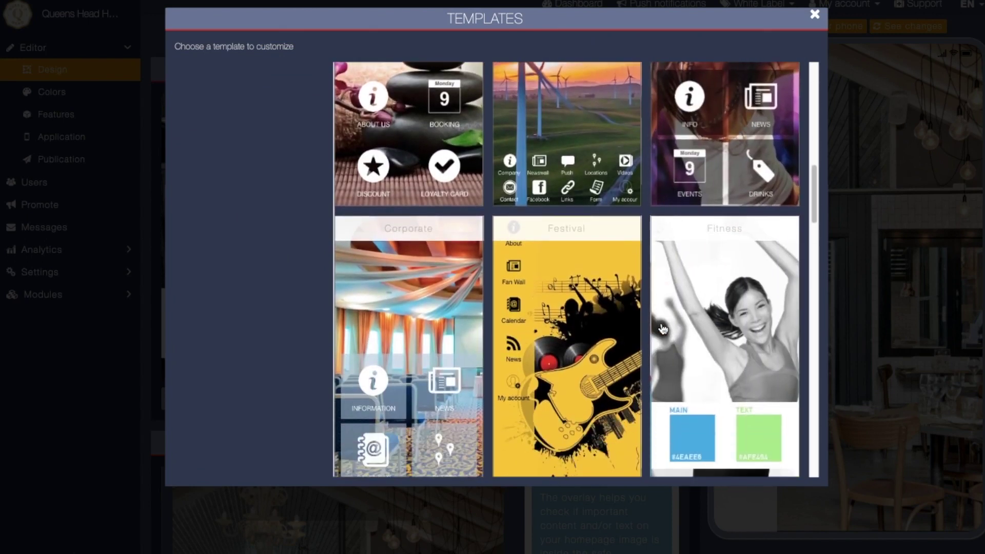
scroll(646, 335, "down", 2)
scroll(627, 340, "down", 1)
scroll(605, 349, "down", 1)
scroll(605, 349, "down", 1)
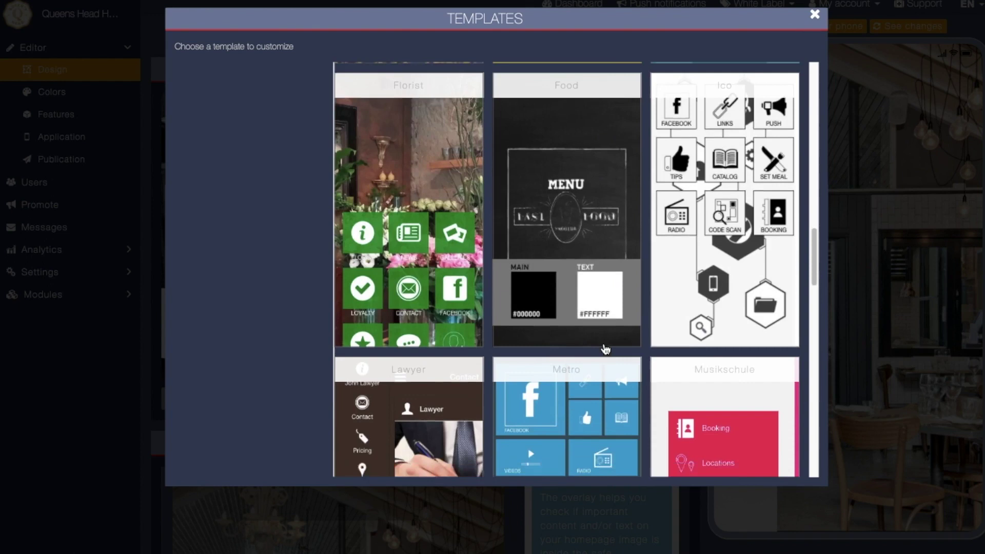
scroll(605, 347, "down", 3)
scroll(630, 249, "down", 1)
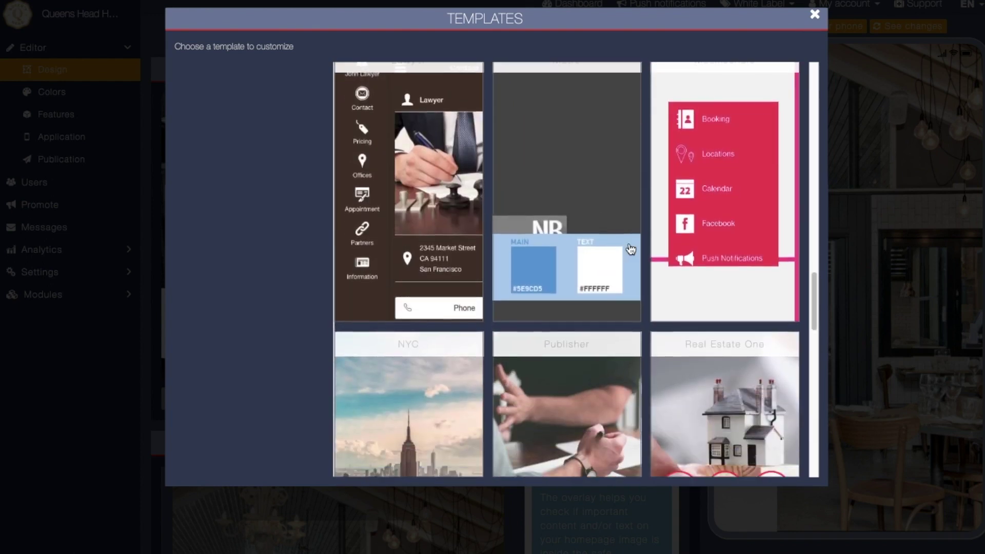
scroll(629, 249, "down", 3)
scroll(604, 308, "down", 2)
scroll(580, 374, "down", 2)
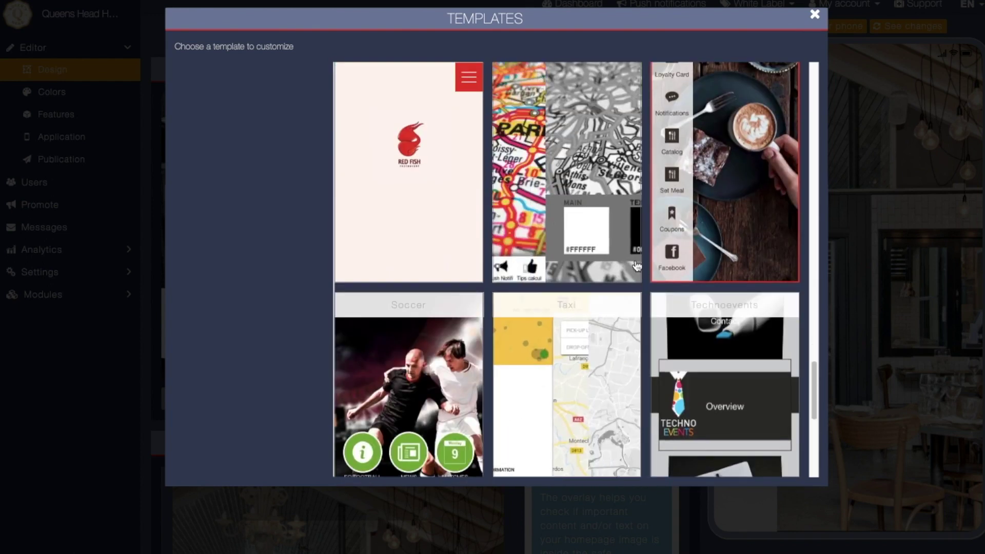
scroll(639, 375, "up", 2)
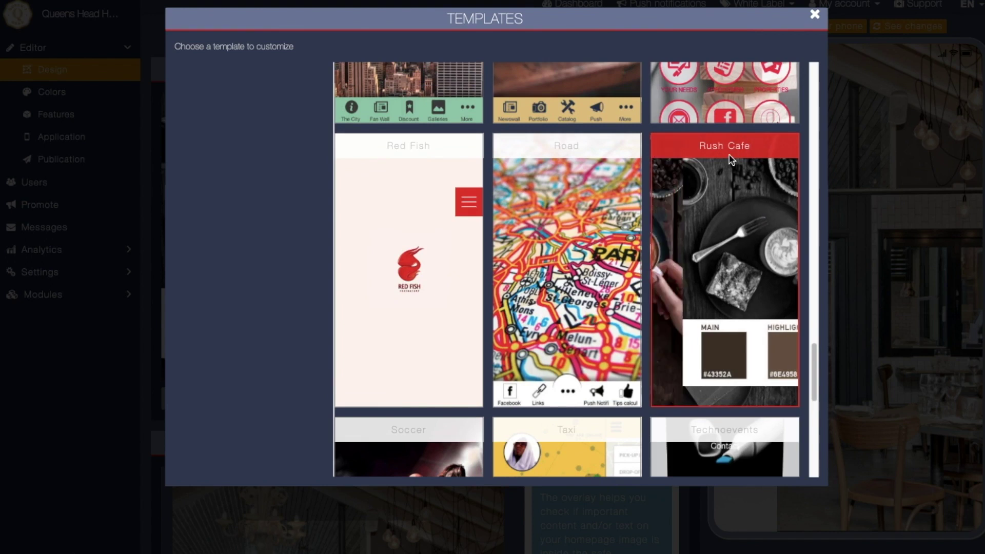
scroll(685, 238, "down", 1)
scroll(650, 265, "down", 2)
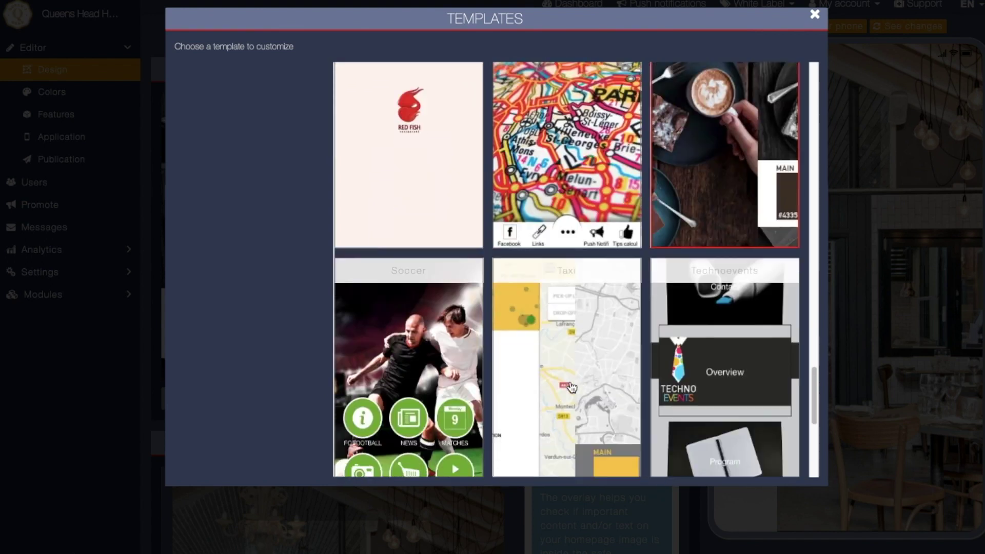
scroll(601, 322, "down", 2)
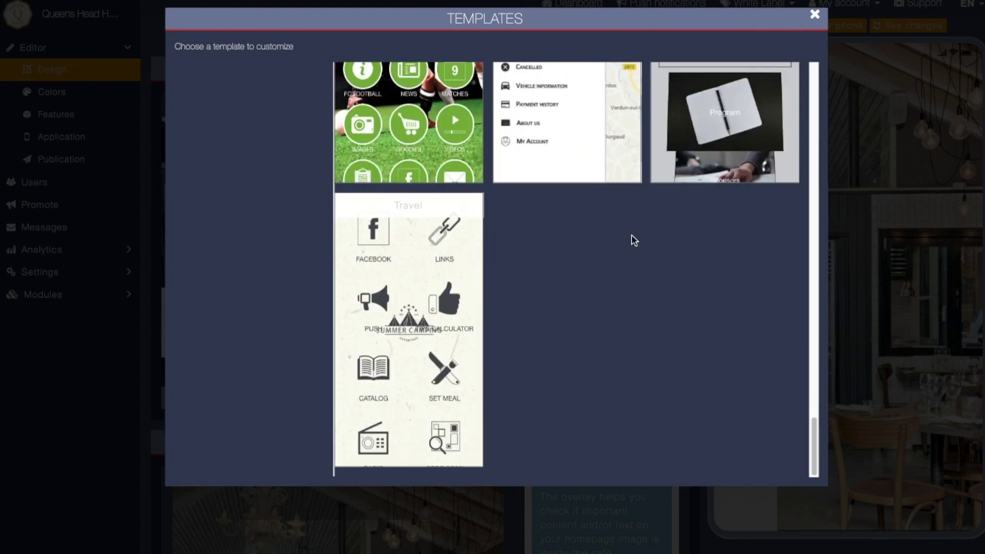
scroll(651, 187, "up", 3)
scroll(651, 187, "up", 2)
scroll(651, 187, "up", 3)
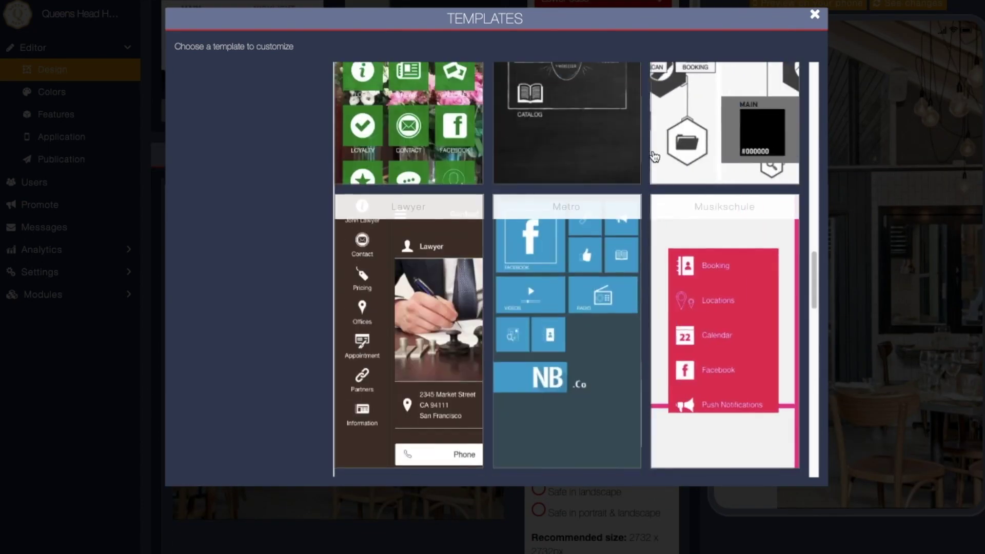
scroll(652, 186, "up", 3)
scroll(662, 330, "up", 2)
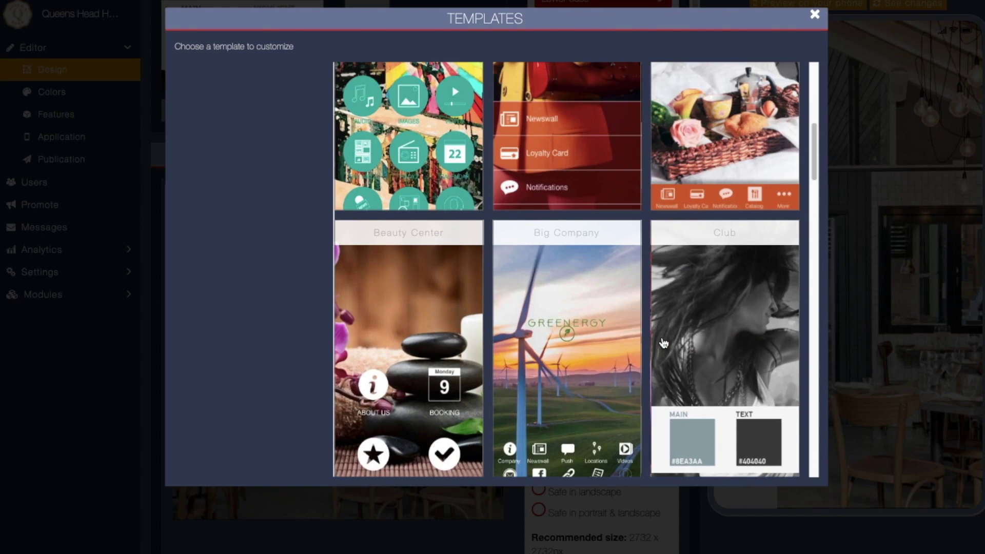
scroll(703, 305, "up", 2)
scroll(703, 305, "up", 3)
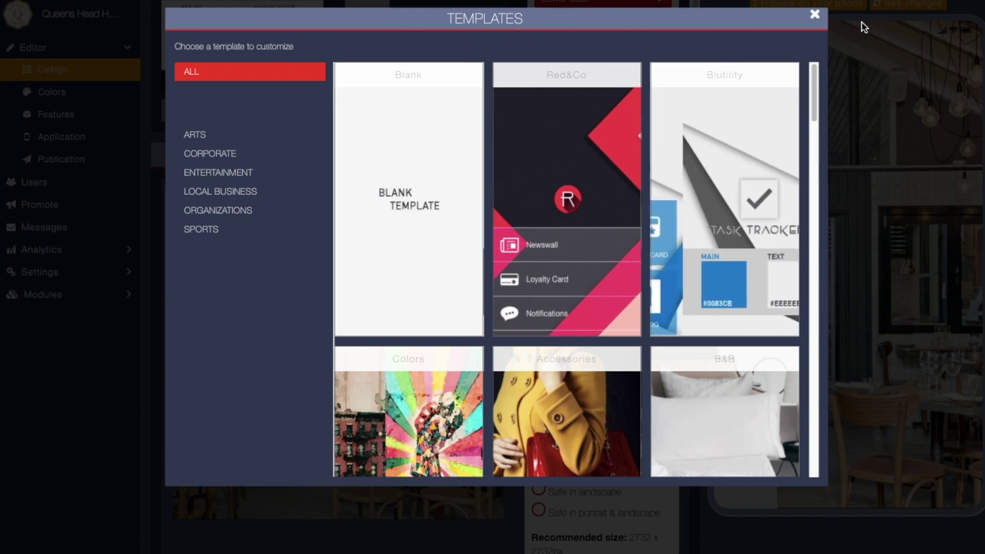
left_click(814, 16)
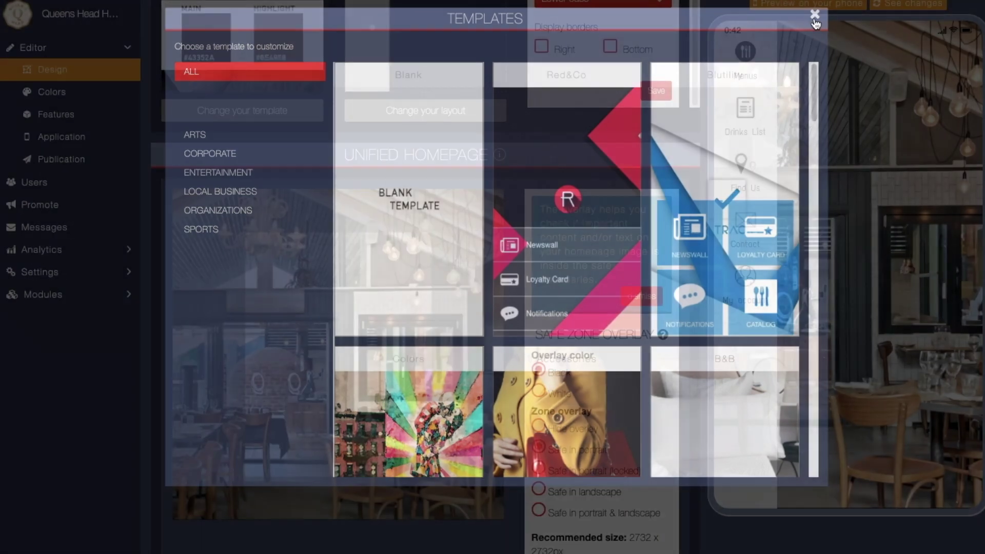
scroll(628, 222, "up", 4)
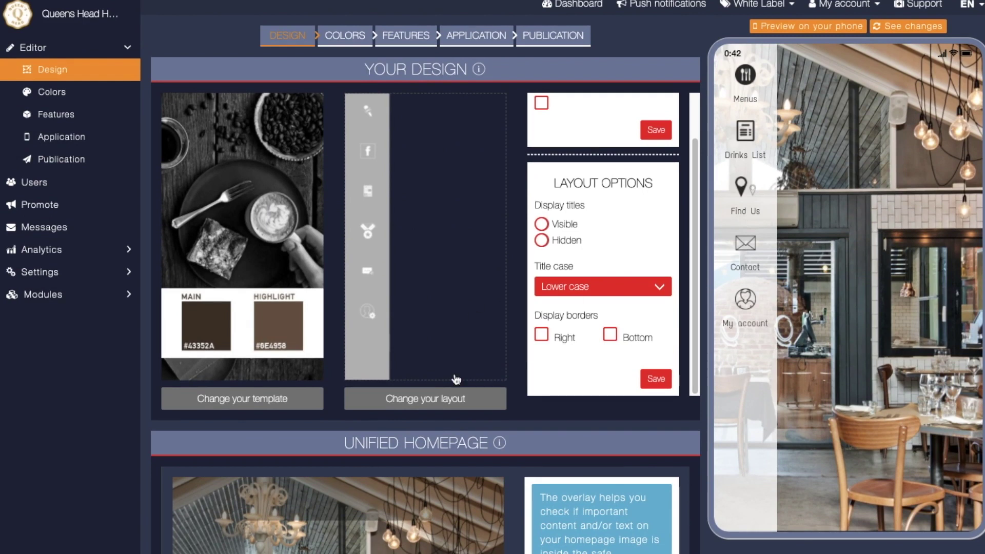
Bring up the app layout gallery (Cinema, Taxi, Swipe, Popup Menu, Layout 1–3).
left_click(422, 399)
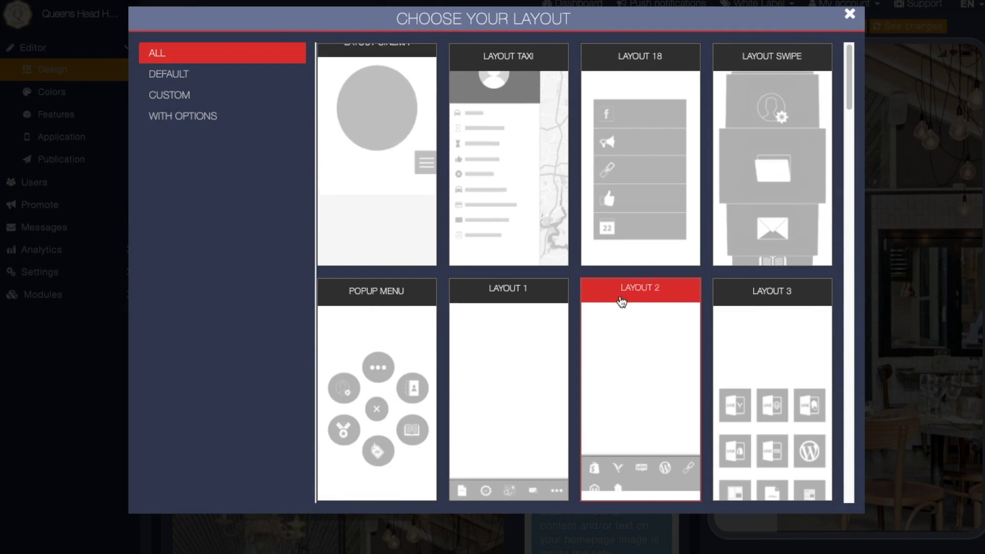
scroll(470, 272, "down", 1)
scroll(478, 191, "up", 1)
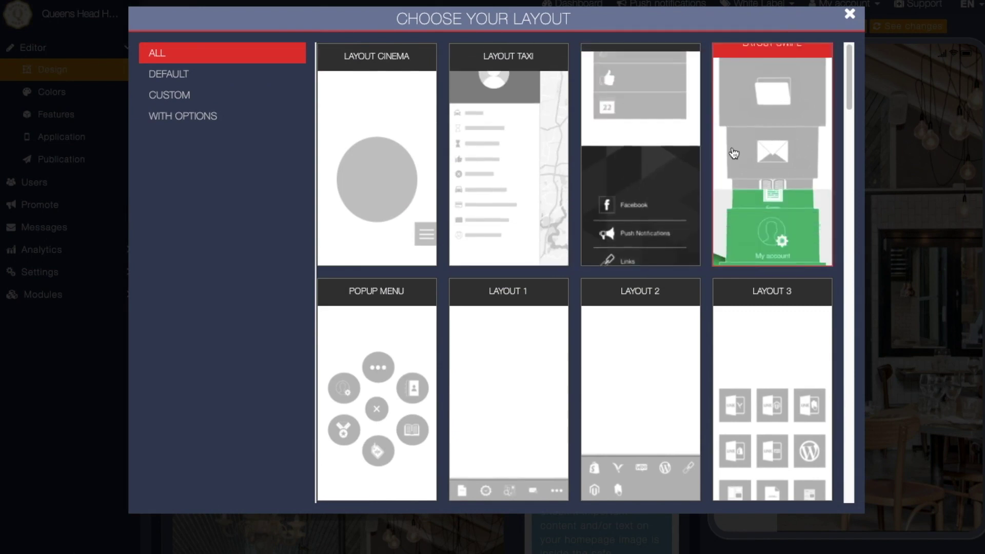
scroll(787, 227, "down", 3)
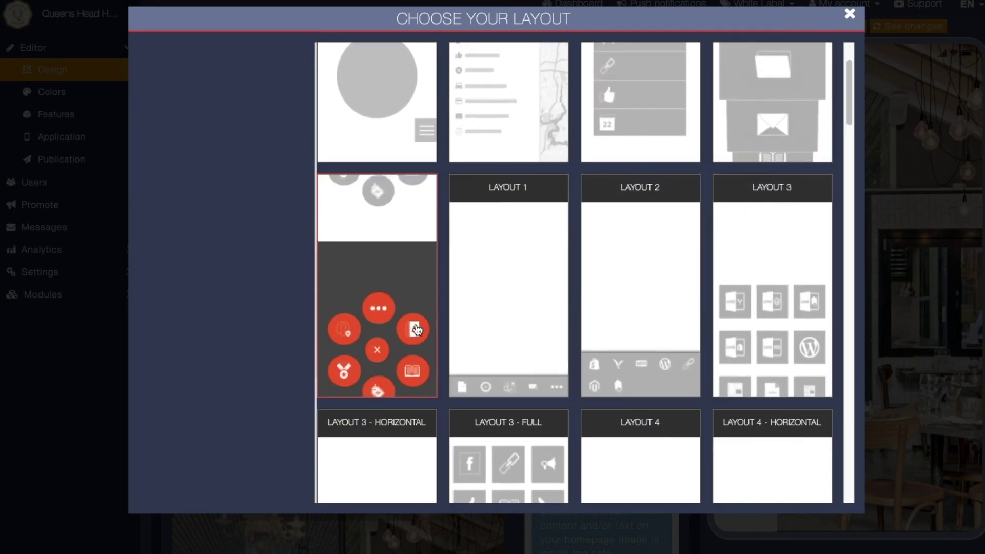
scroll(418, 330, "down", 3)
scroll(418, 330, "down", 3)
scroll(417, 329, "down", 1)
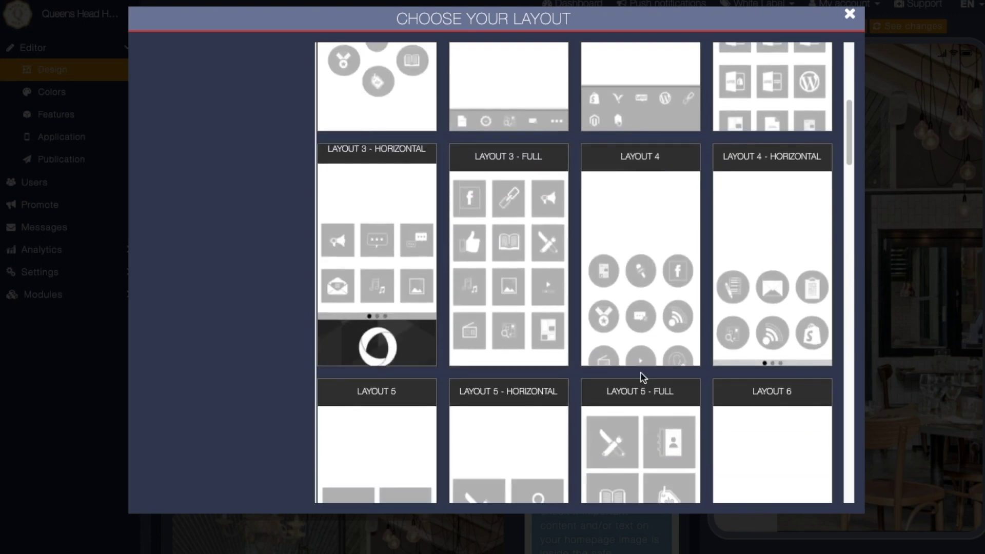
scroll(639, 378, "down", 3)
scroll(662, 324, "down", 2)
scroll(677, 292, "down", 3)
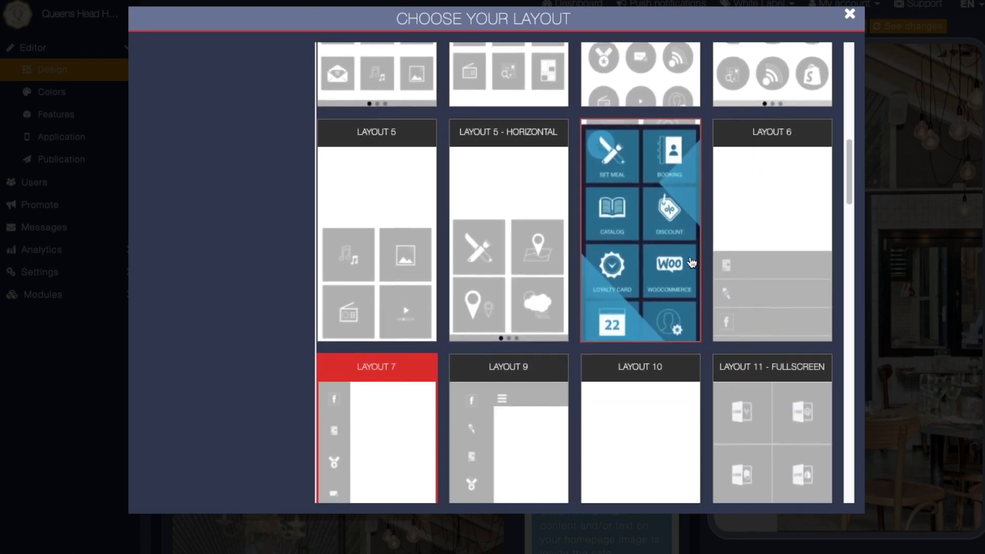
scroll(540, 324, "down", 2)
scroll(377, 332, "down", 1)
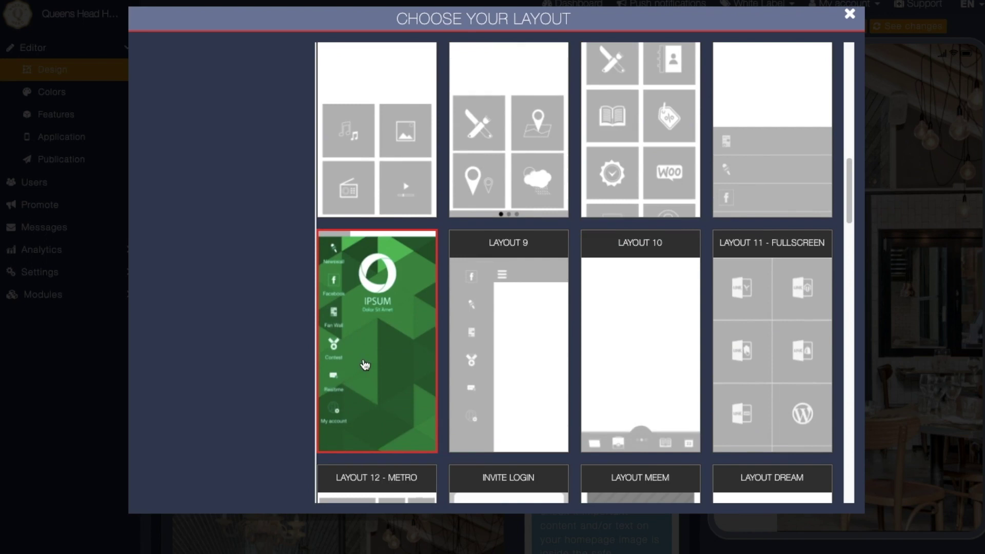
mouse_move(377, 341)
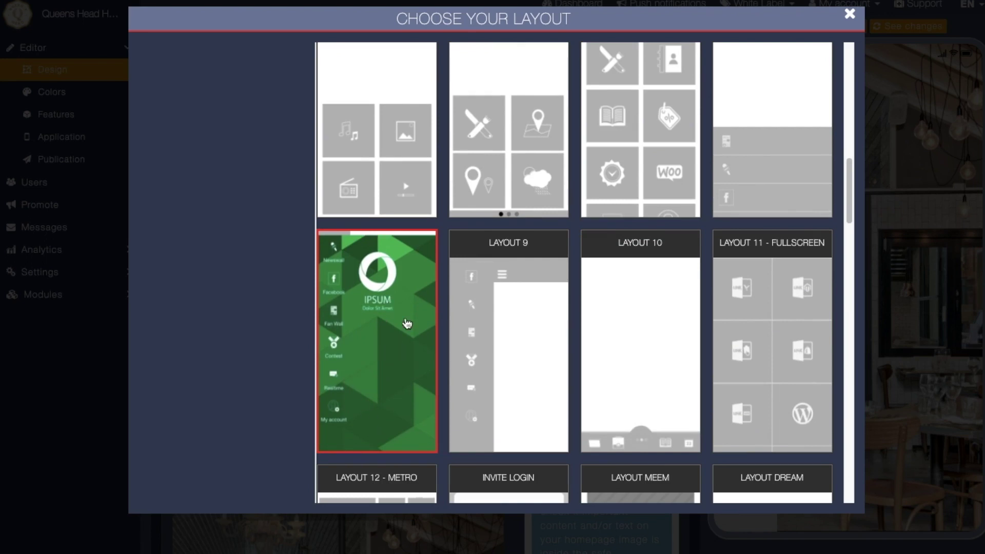
scroll(407, 323, "up", 1)
scroll(416, 324, "down", 1)
scroll(451, 262, "down", 2)
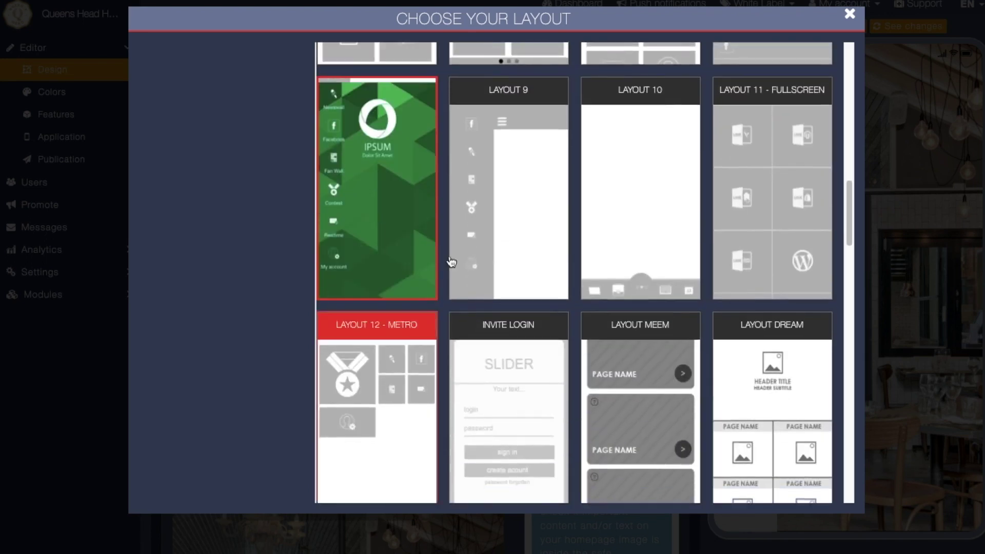
scroll(451, 262, "down", 1)
scroll(469, 260, "up", 1)
scroll(526, 256, "down", 1)
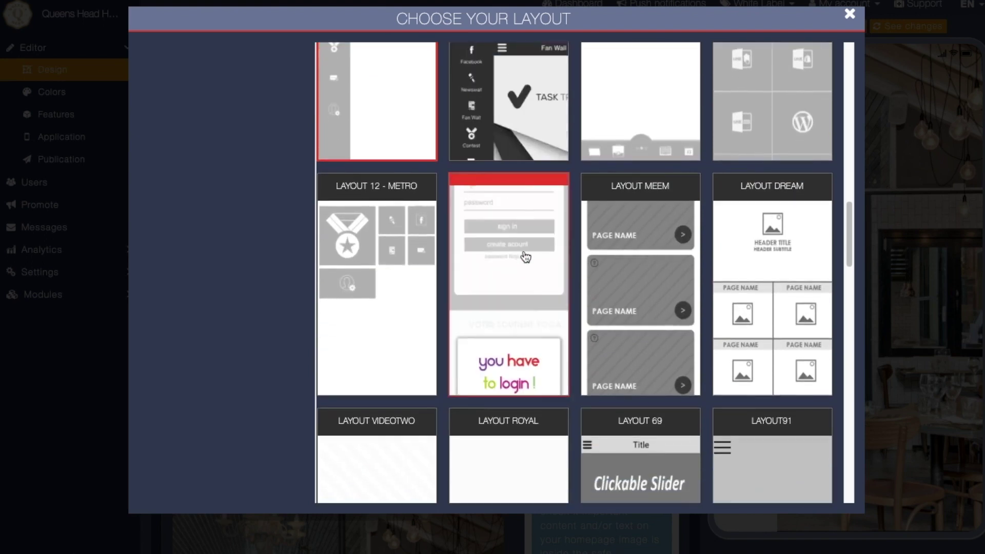
scroll(532, 257, "down", 1)
scroll(662, 200, "down", 1)
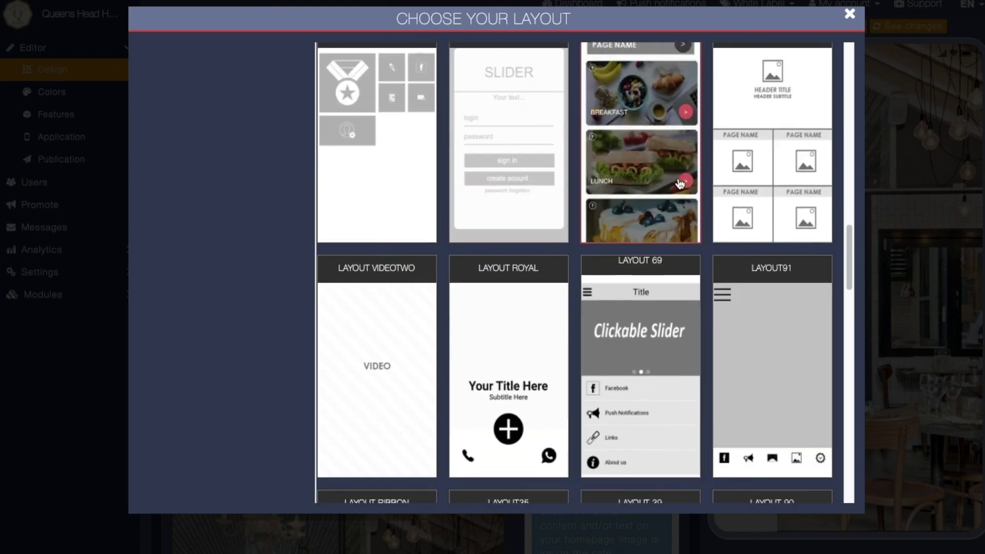
scroll(681, 183, "down", 2)
scroll(680, 184, "up", 2)
scroll(680, 183, "up", 3)
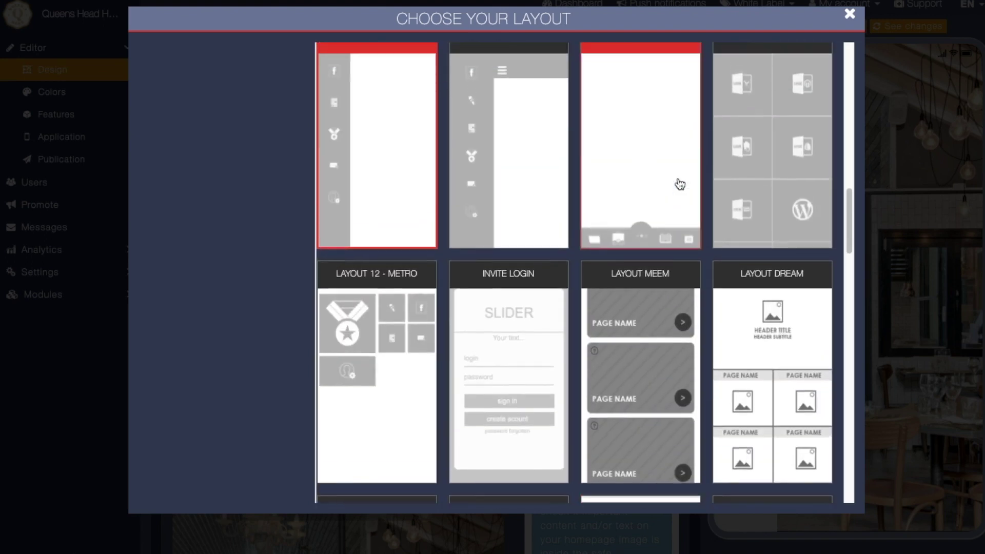
scroll(680, 183, "up", 3)
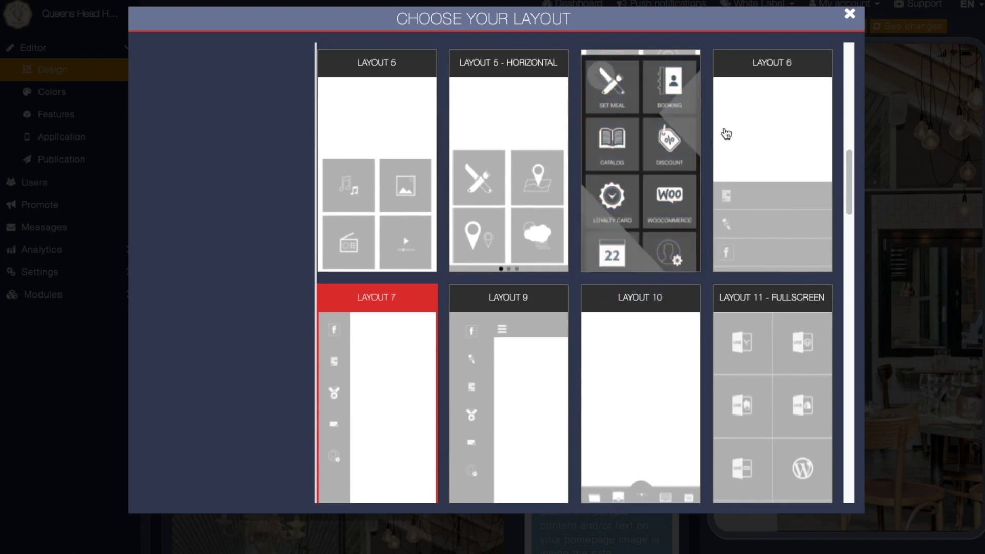
scroll(726, 133, "up", 7)
scroll(708, 154, "up", 2)
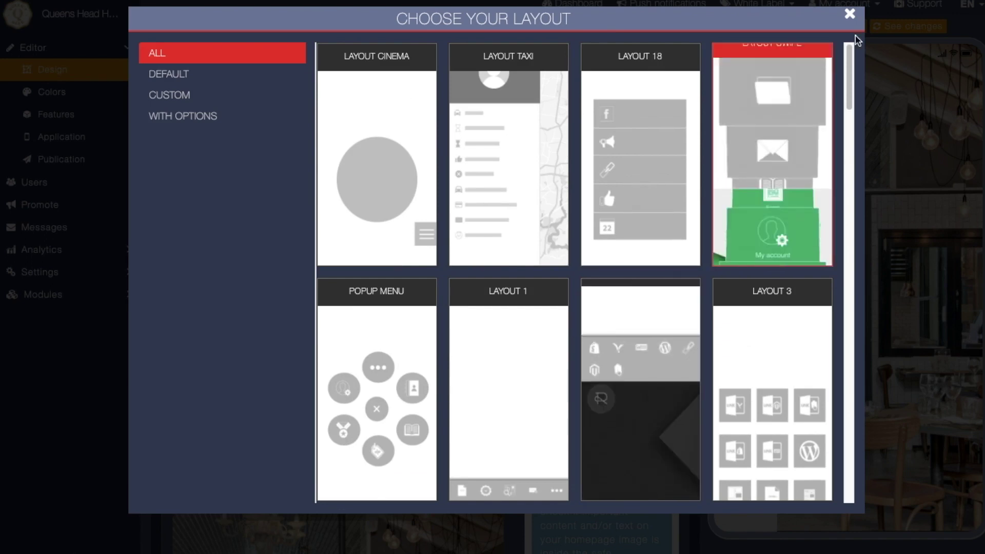
left_click(851, 21)
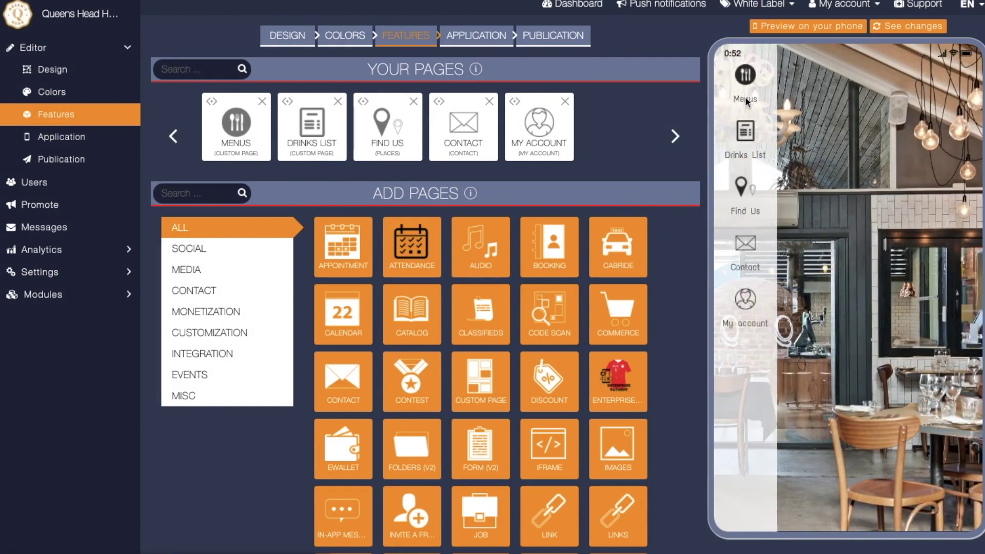
scroll(682, 342, "down", 1)
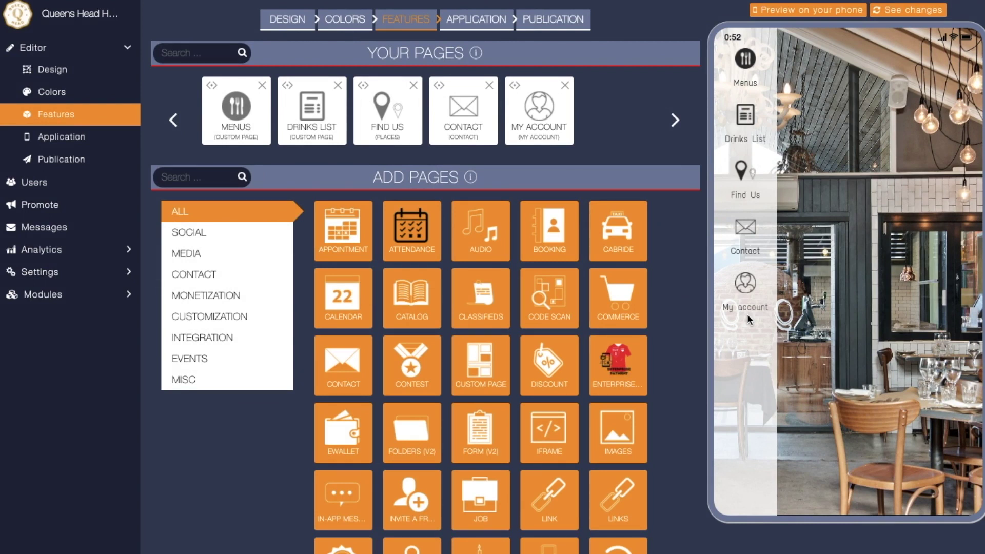
scroll(654, 320, "down", 2)
scroll(654, 321, "down", 2)
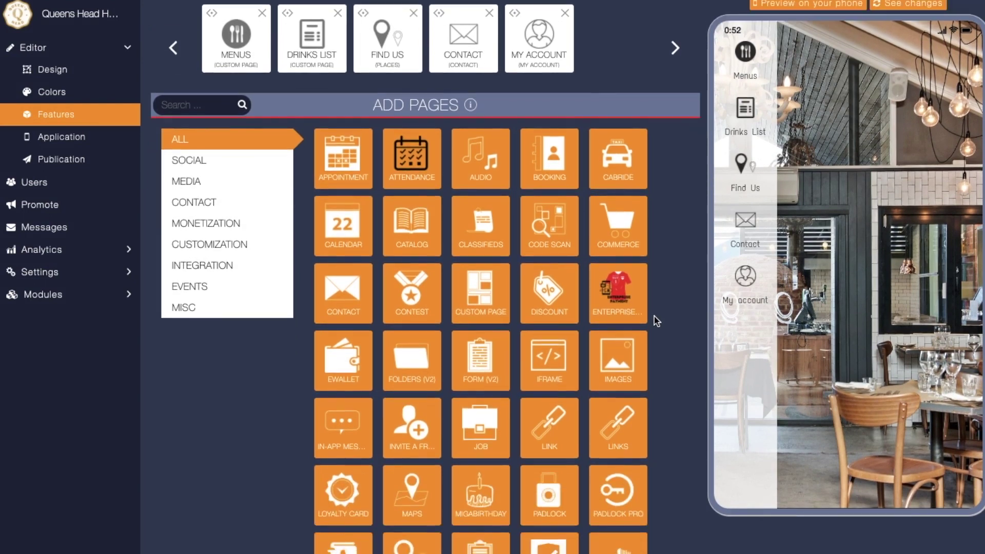
scroll(654, 320, "down", 1)
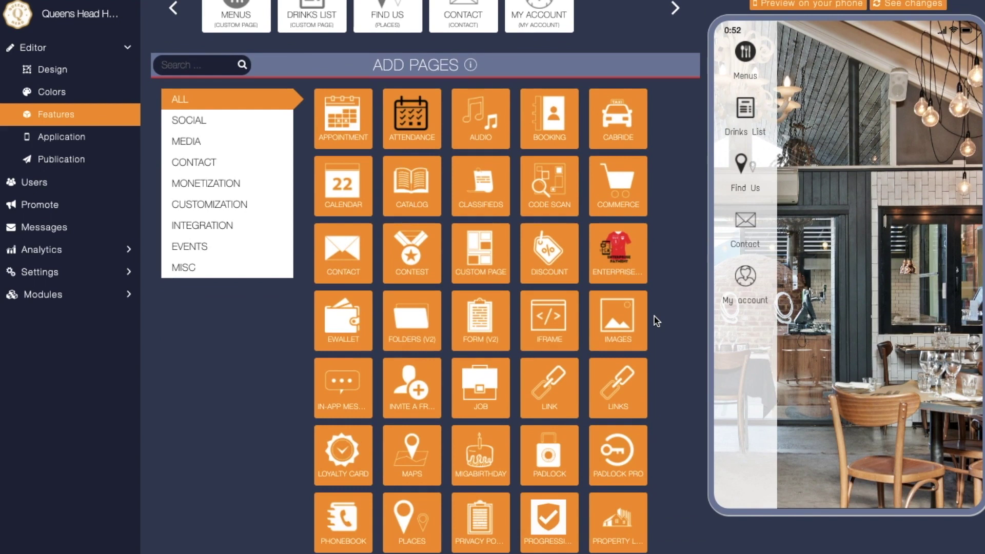
scroll(664, 270, "down", 1)
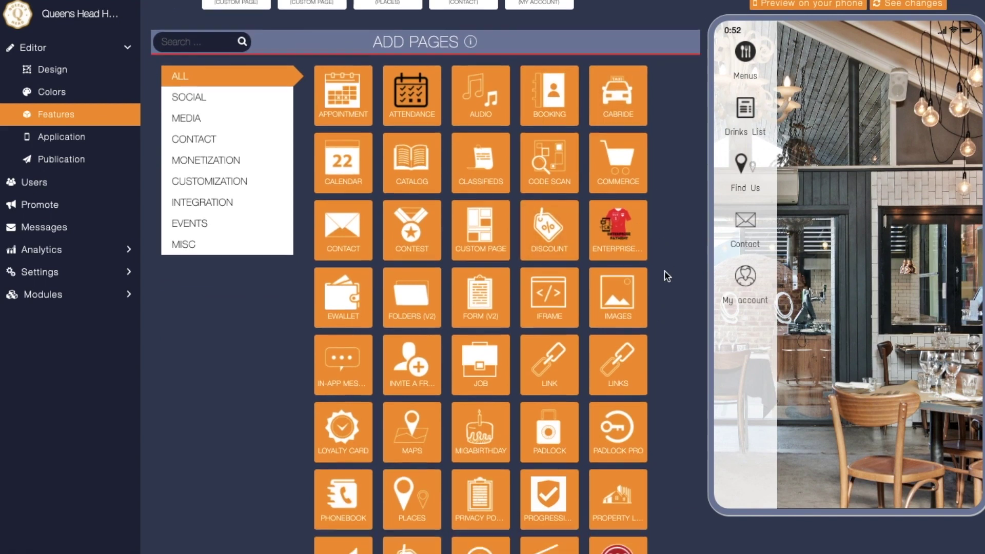
scroll(665, 272, "down", 2)
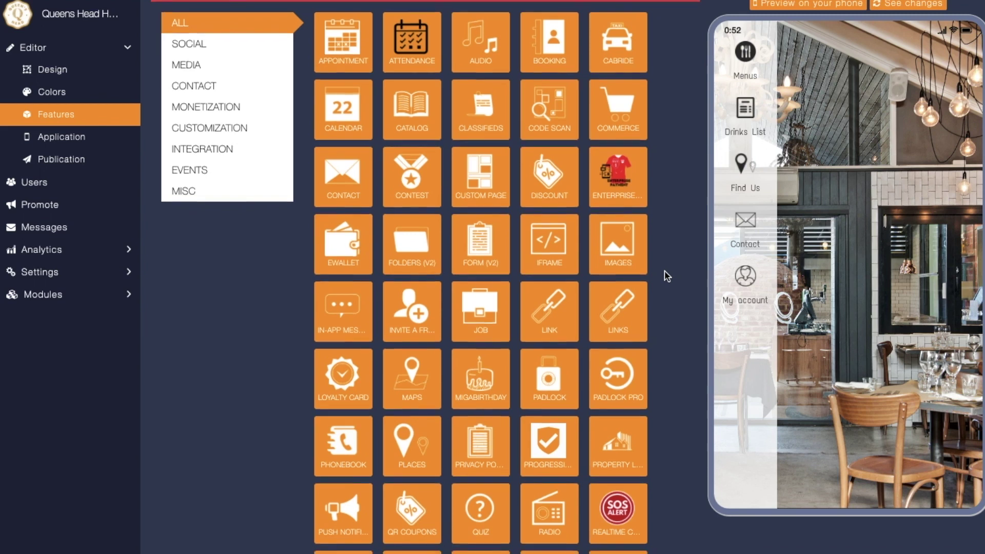
scroll(665, 271, "down", 1)
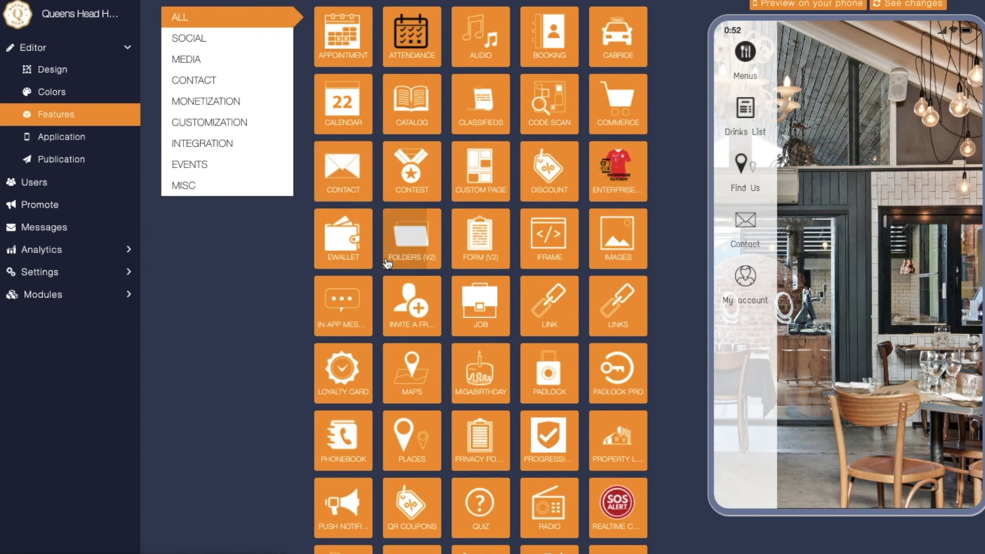
scroll(387, 264, "down", 1)
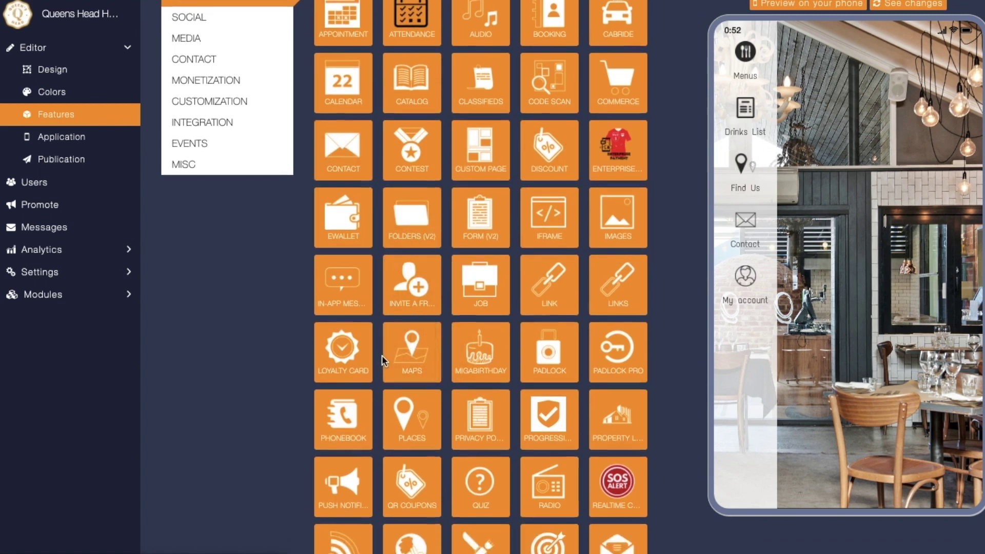
scroll(383, 360, "down", 1)
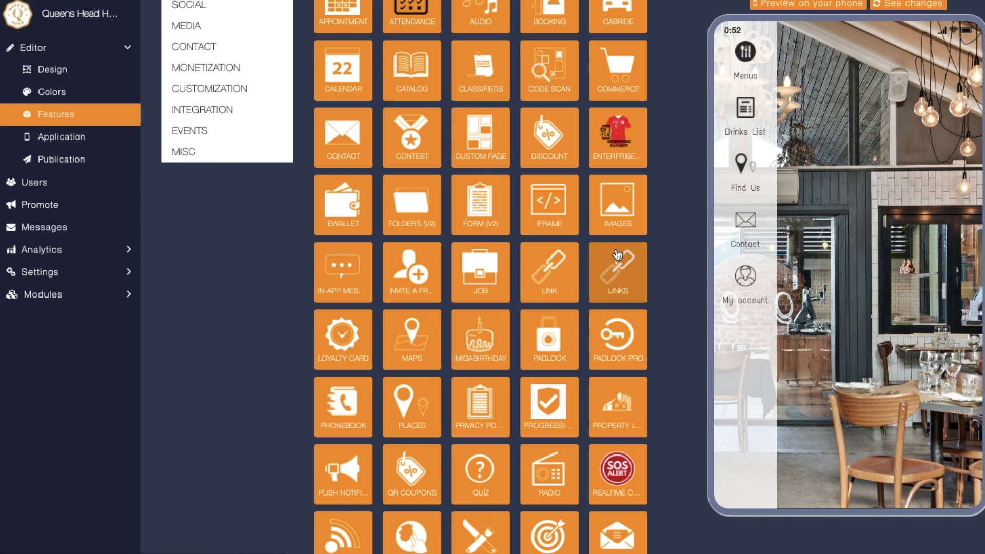
scroll(563, 306, "down", 2)
scroll(558, 325, "down", 3)
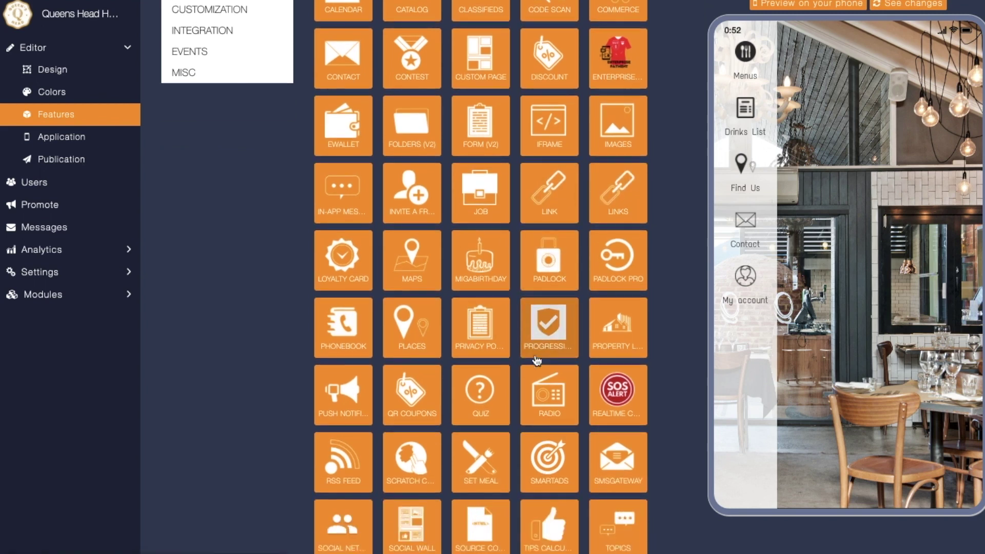
scroll(453, 331, "down", 1)
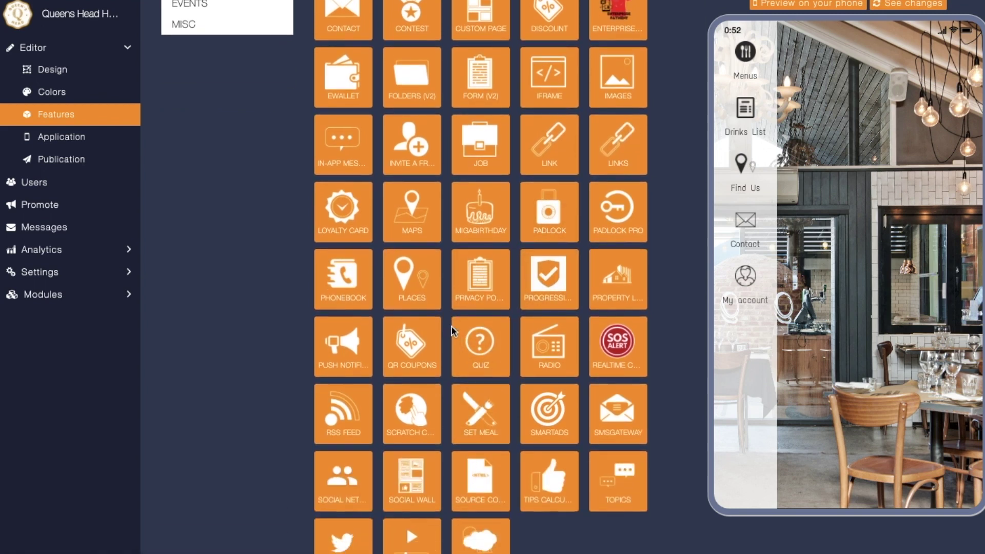
scroll(500, 231, "up", 2)
scroll(512, 216, "down", 2)
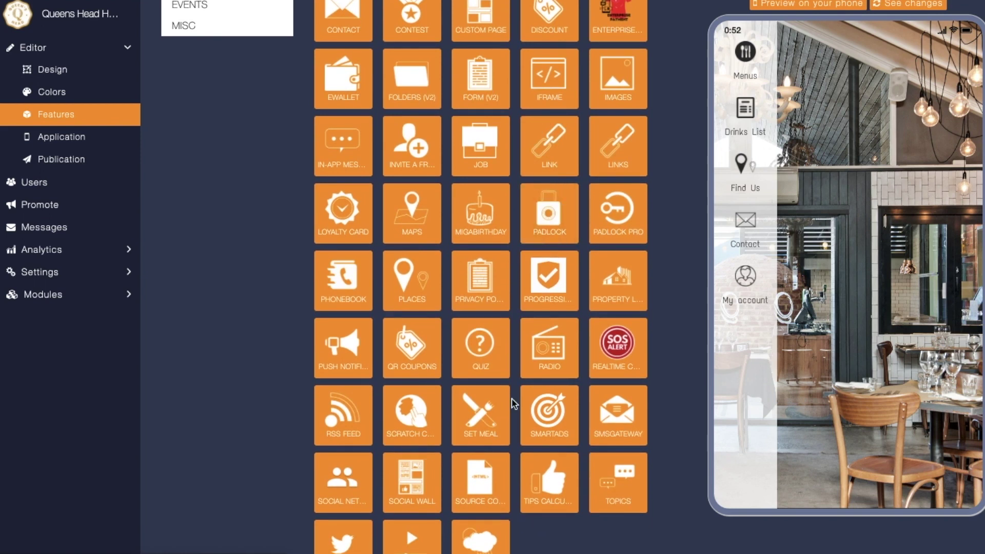
scroll(481, 274, "up", 1)
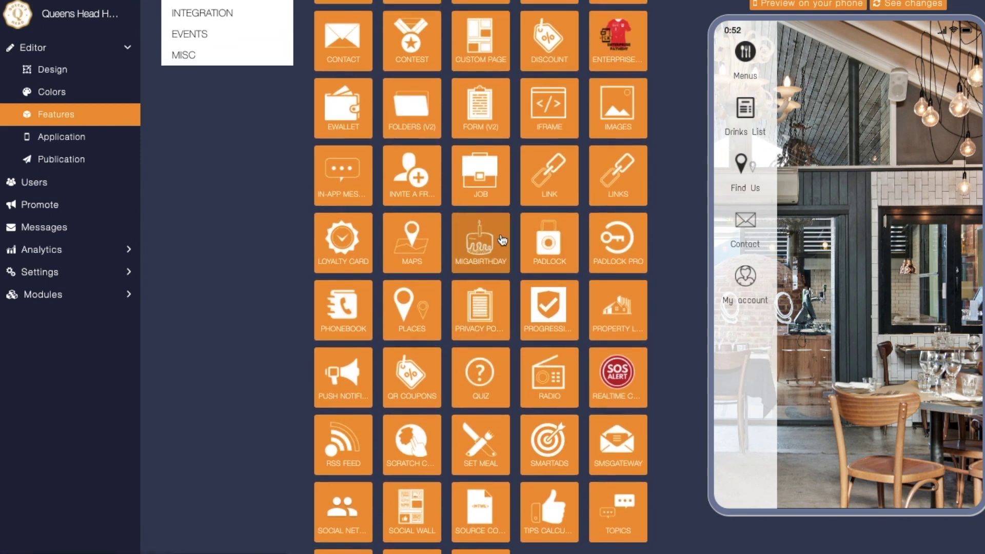
scroll(508, 223, "up", 1)
scroll(535, 169, "up", 2)
scroll(561, 116, "up", 1)
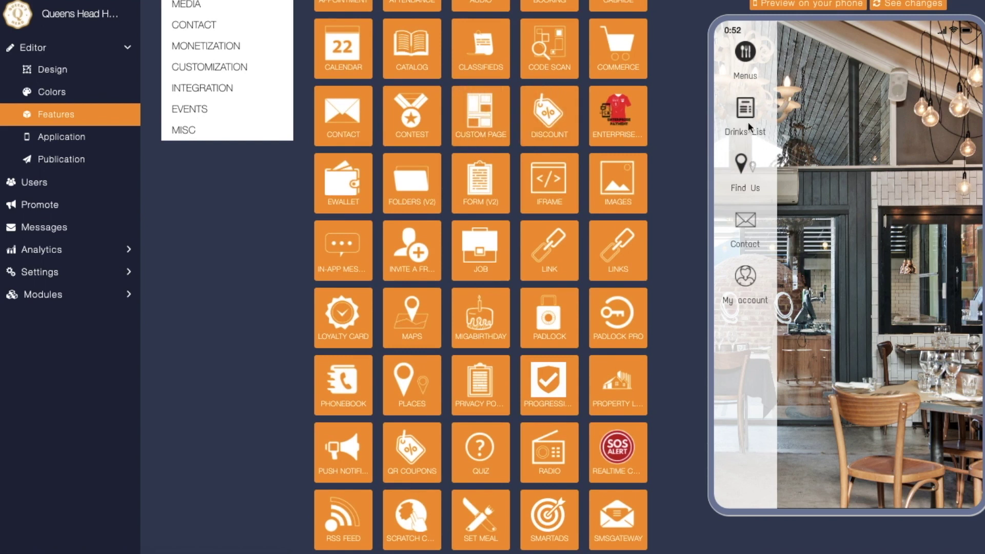
scroll(586, 140, "up", 5)
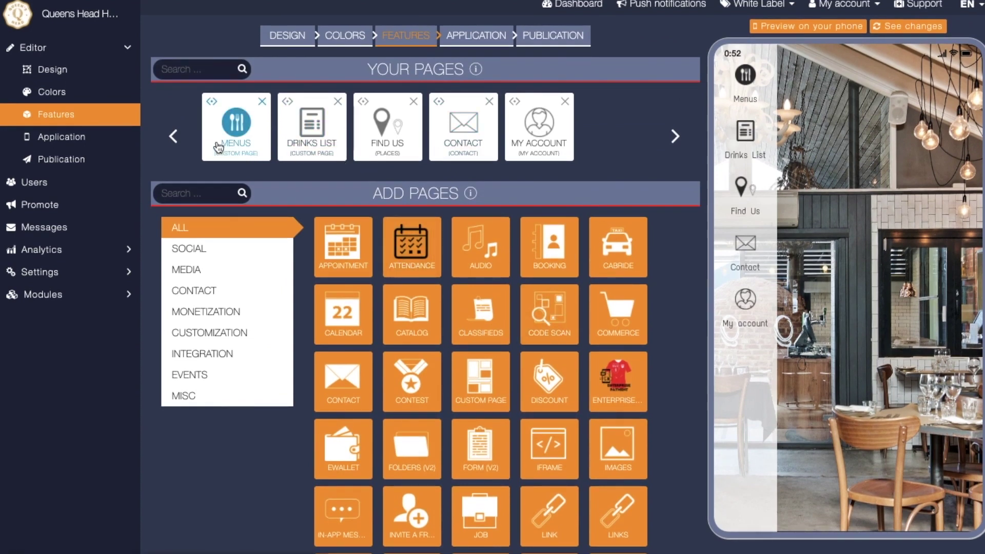
Review the Menus page's text, Download Menus attachment, bar-photo background and icon choices.
left_click(254, 152)
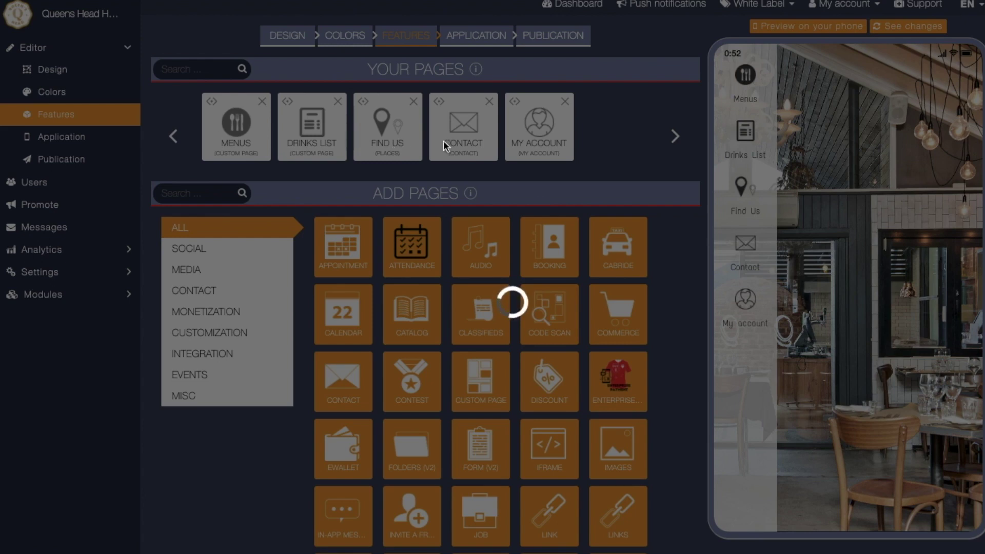
scroll(430, 293, "down", 2)
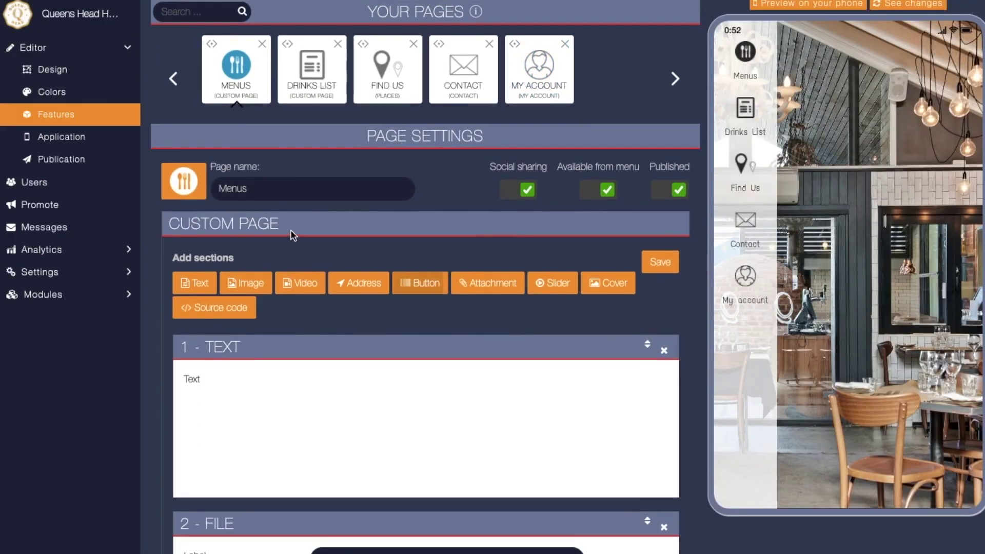
scroll(301, 394, "down", 1)
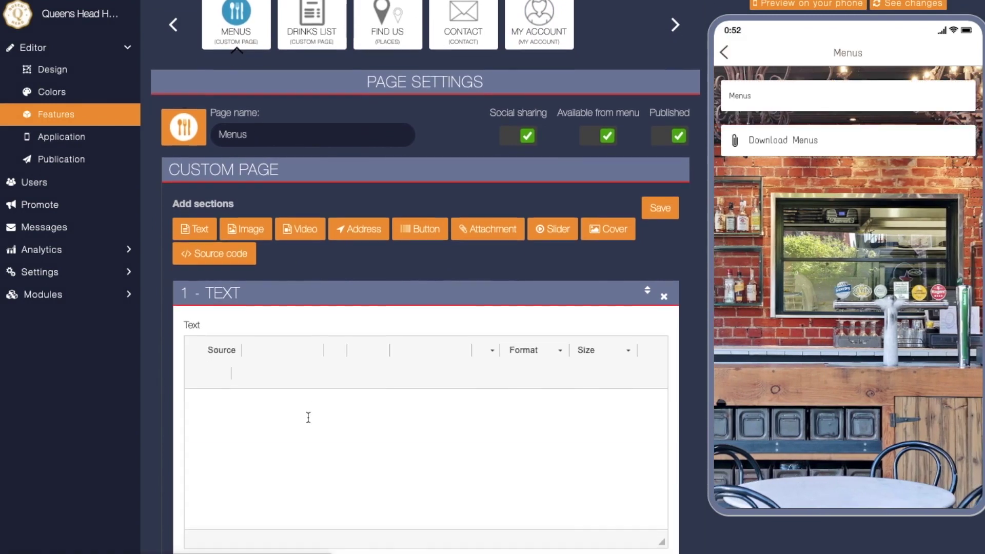
scroll(301, 394, "down", 1)
scroll(300, 394, "down", 3)
scroll(416, 383, "down", 1)
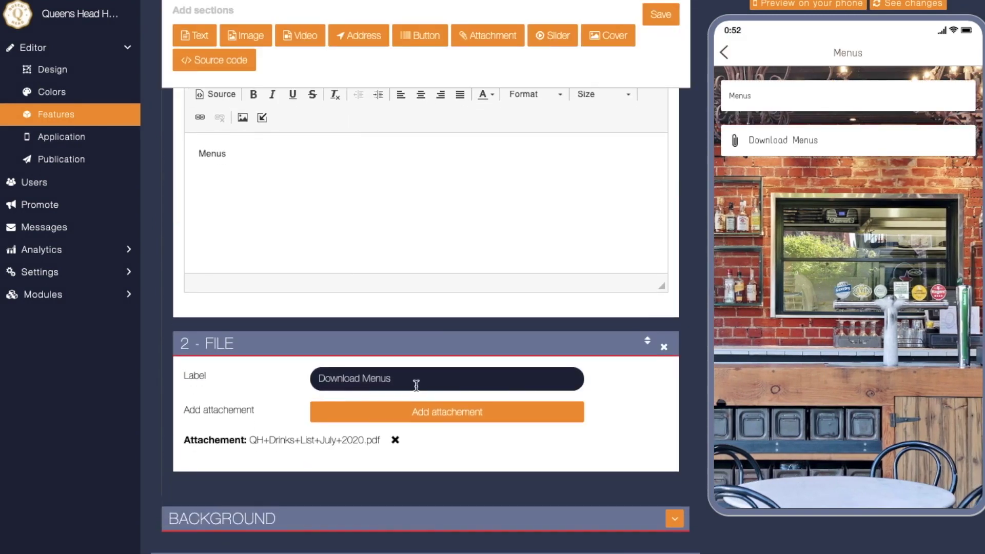
scroll(369, 408, "down", 3)
scroll(391, 444, "down", 3)
scroll(390, 444, "down", 1)
scroll(374, 309, "up", 10)
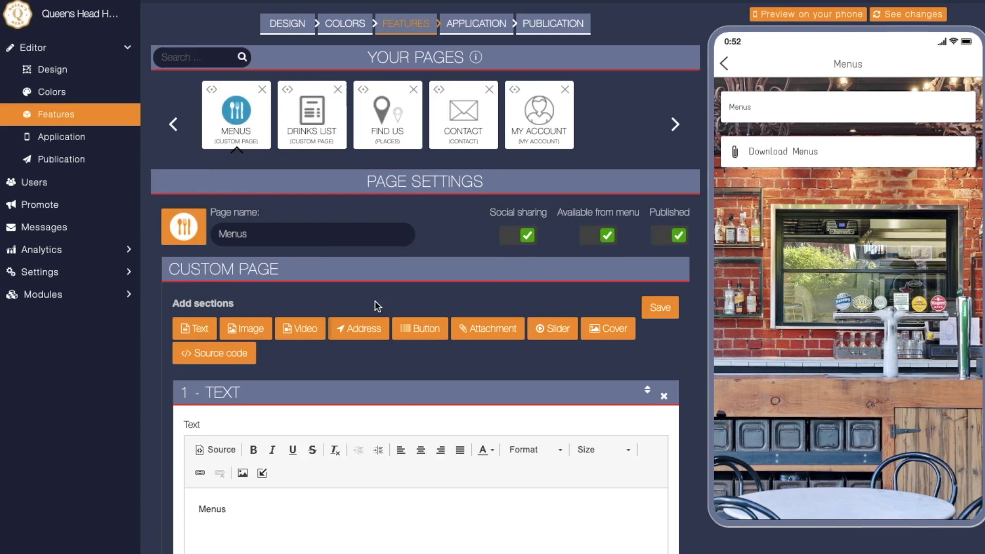
scroll(378, 297, "down", 4)
scroll(491, 415, "down", 3)
scroll(491, 414, "down", 1)
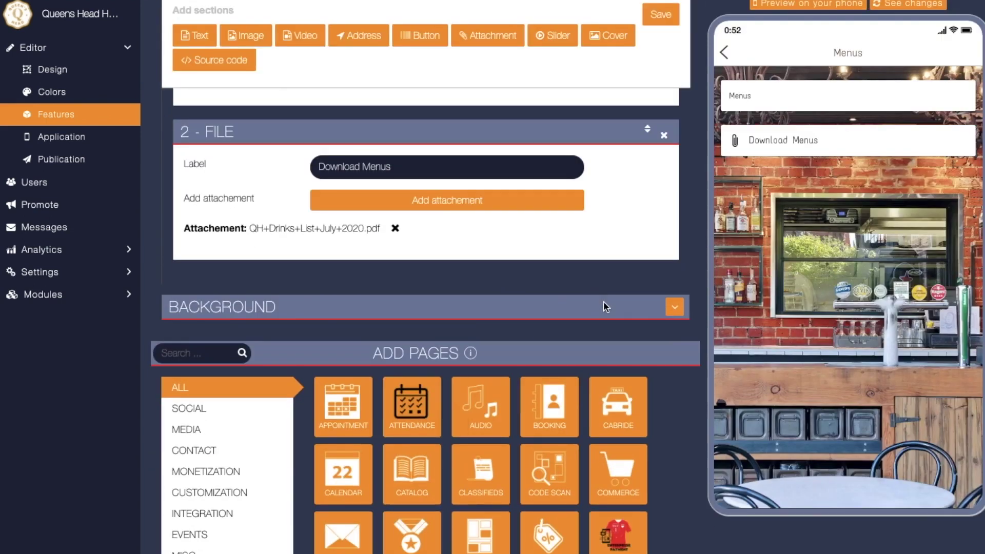
left_click(674, 308)
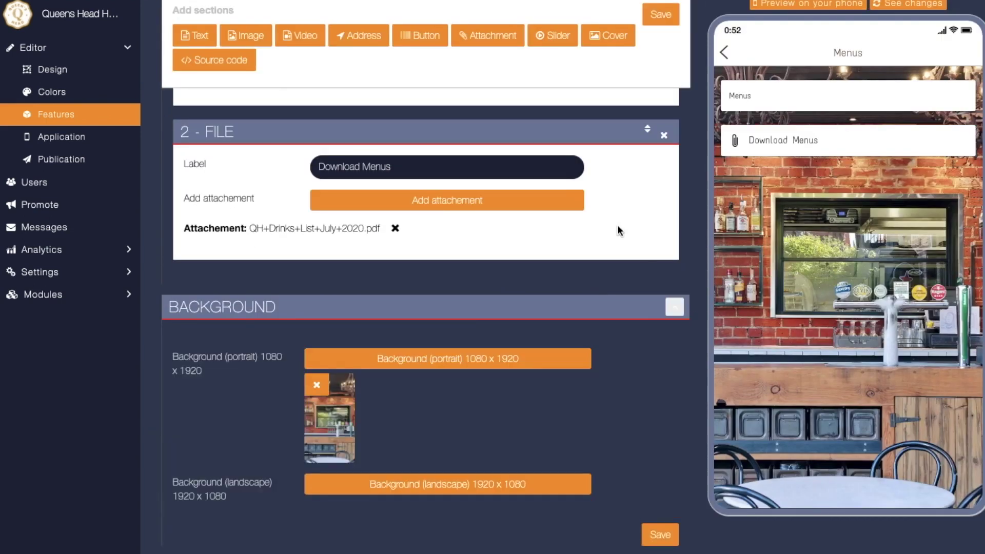
scroll(619, 229, "up", 4)
scroll(436, 233, "up", 3)
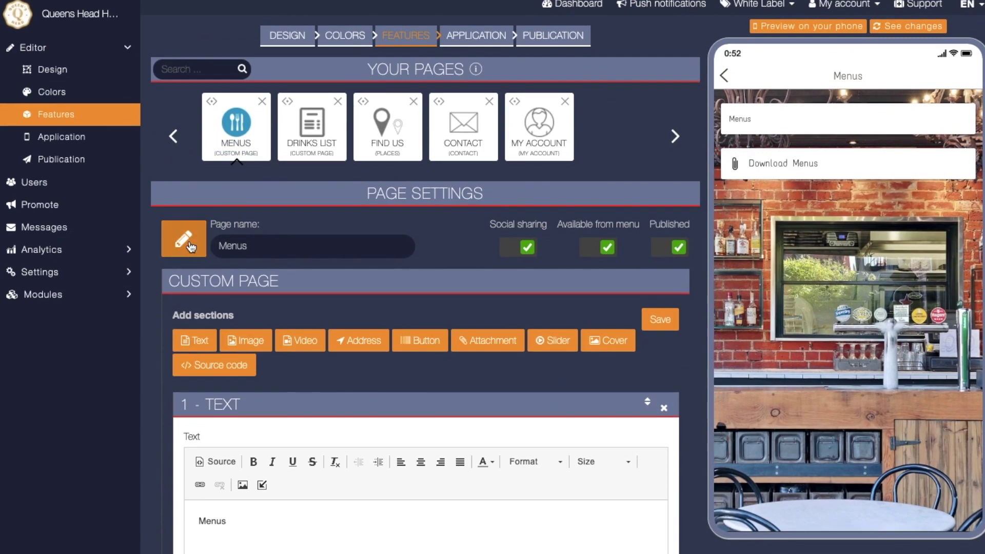
left_click(185, 245)
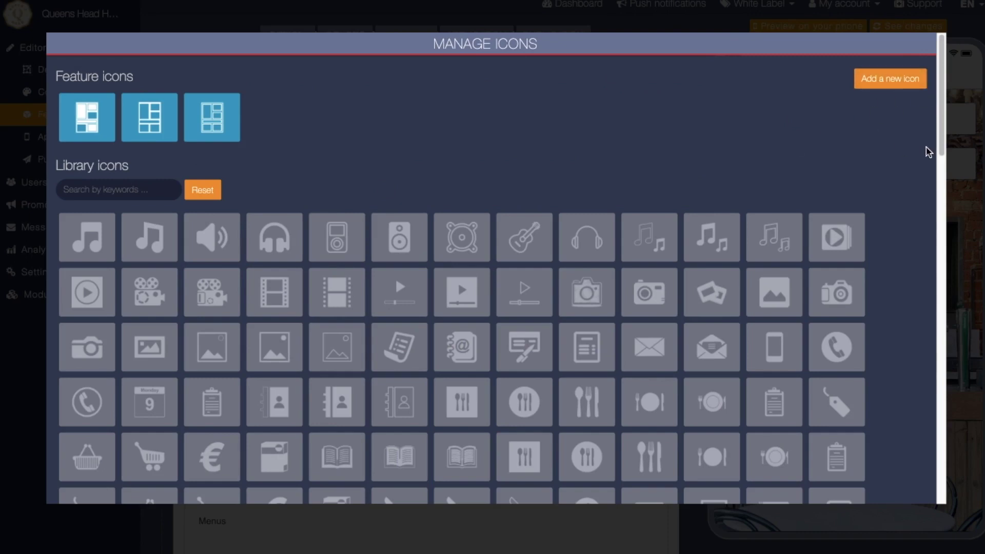
left_click(966, 161)
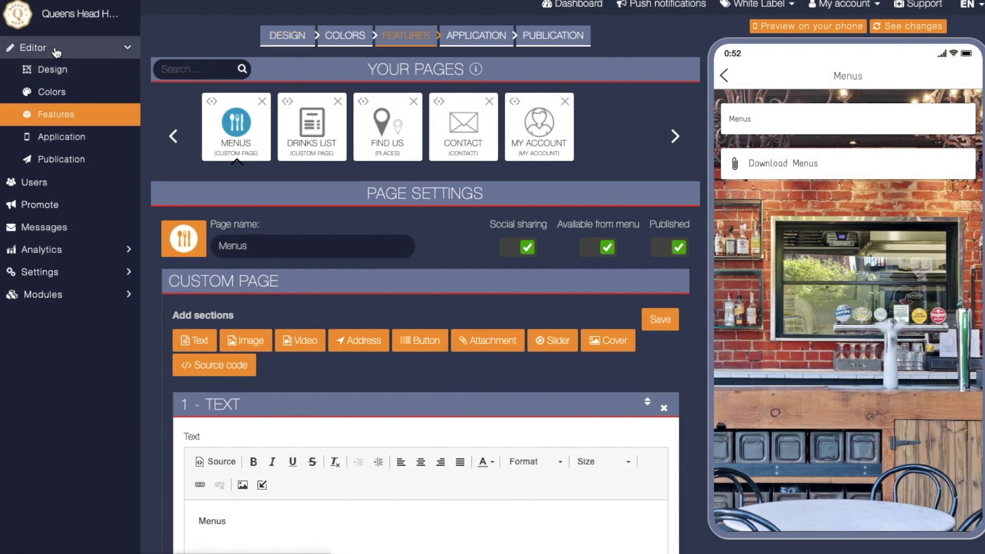
Return to the Queens Head design settings with template, layout and homepage options.
left_click(84, 59)
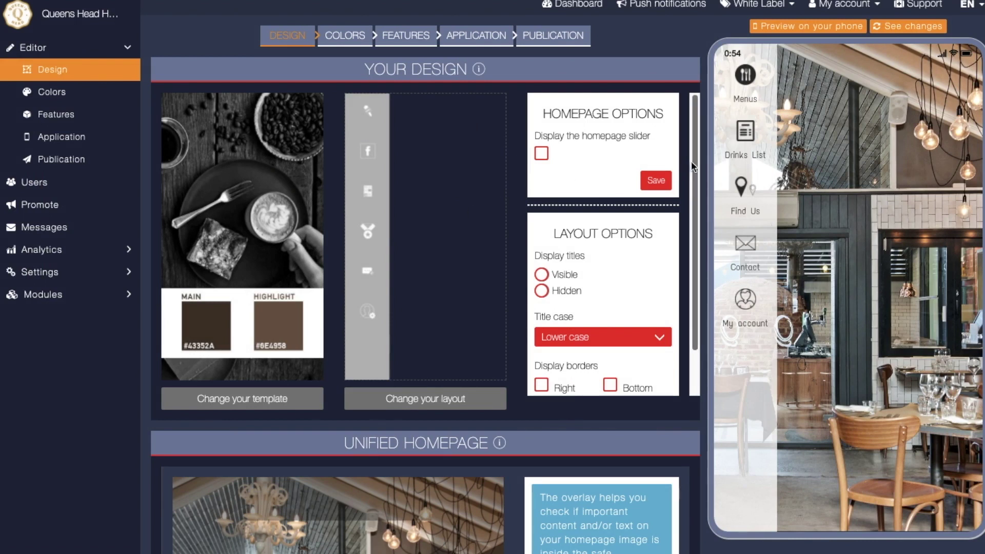
left_click_drag(692, 161, 694, 202)
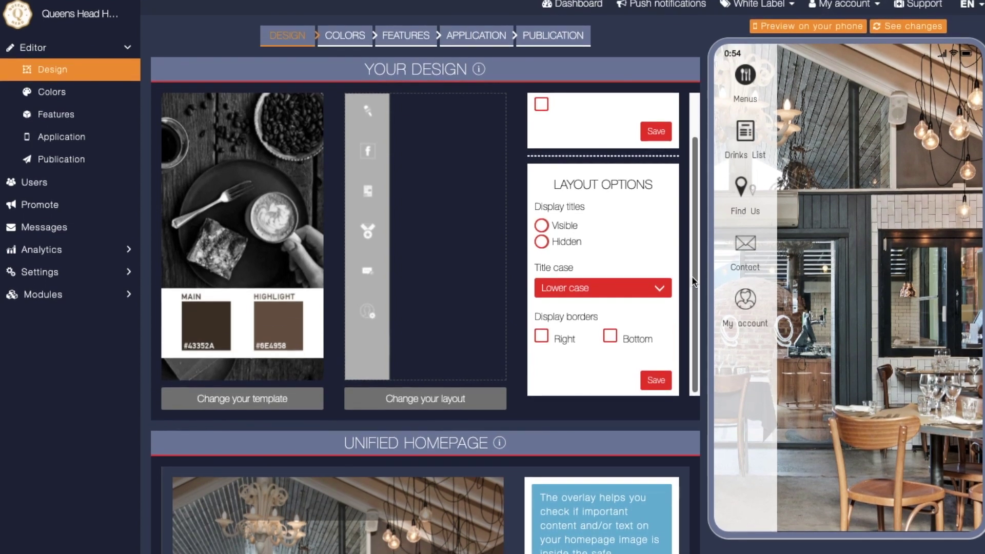
left_click_drag(692, 276, 692, 228)
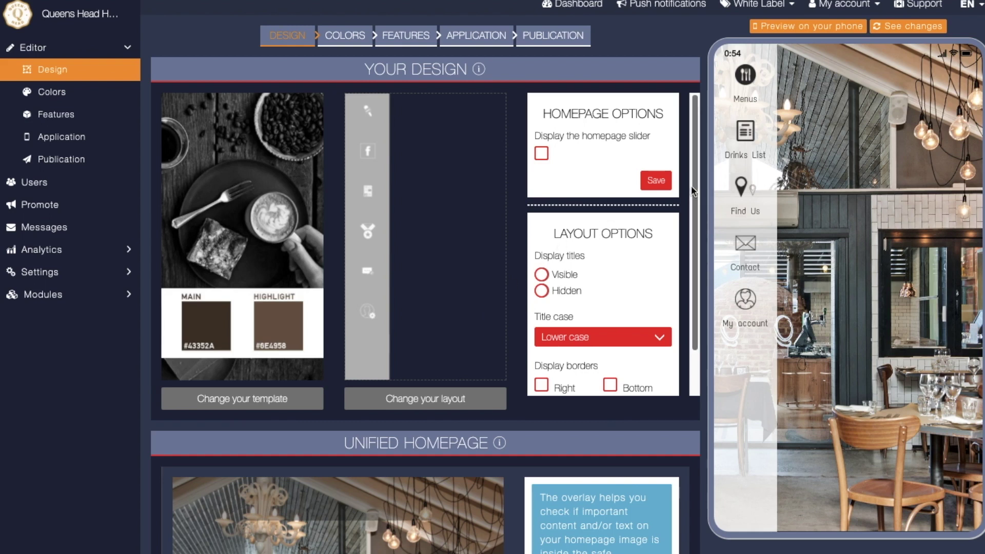
mouse_move(691, 185)
left_mouse_down()
mouse_move(696, 215)
mouse_move(694, 131)
mouse_move(693, 177)
left_mouse_up()
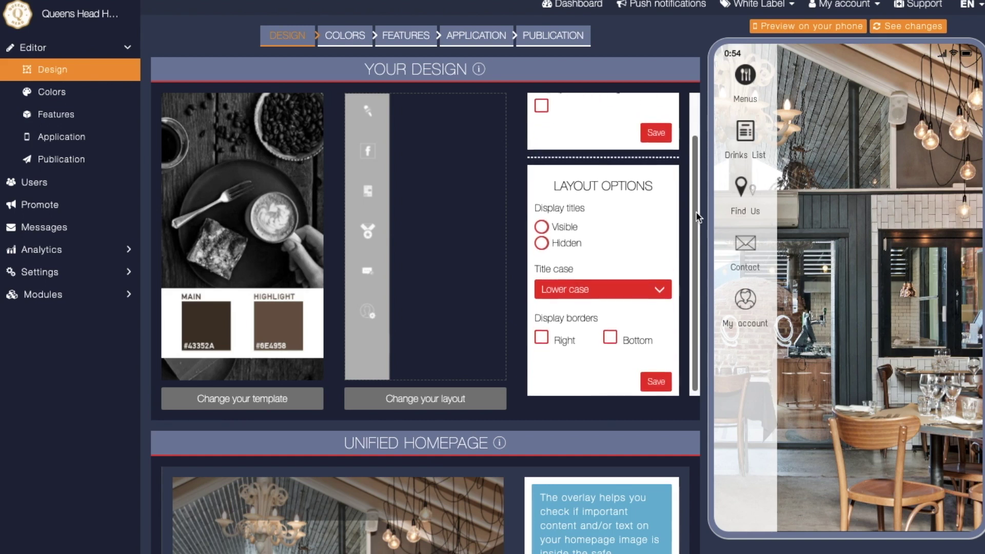
left_click_drag(696, 214, 690, 179)
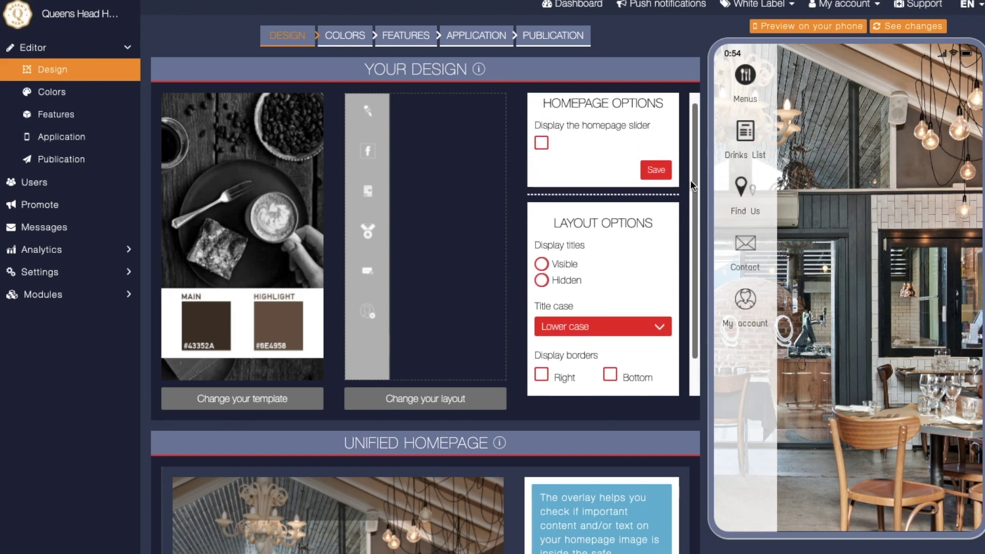